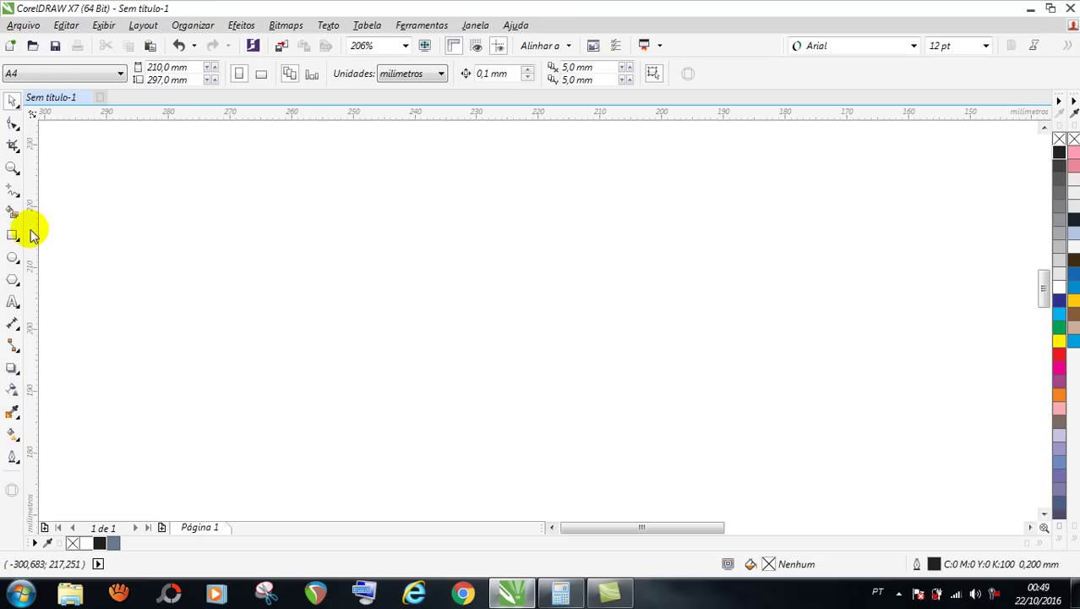
- Draw a square in the empty area and set its size to 30 × 30 mm
left_click(12, 237)
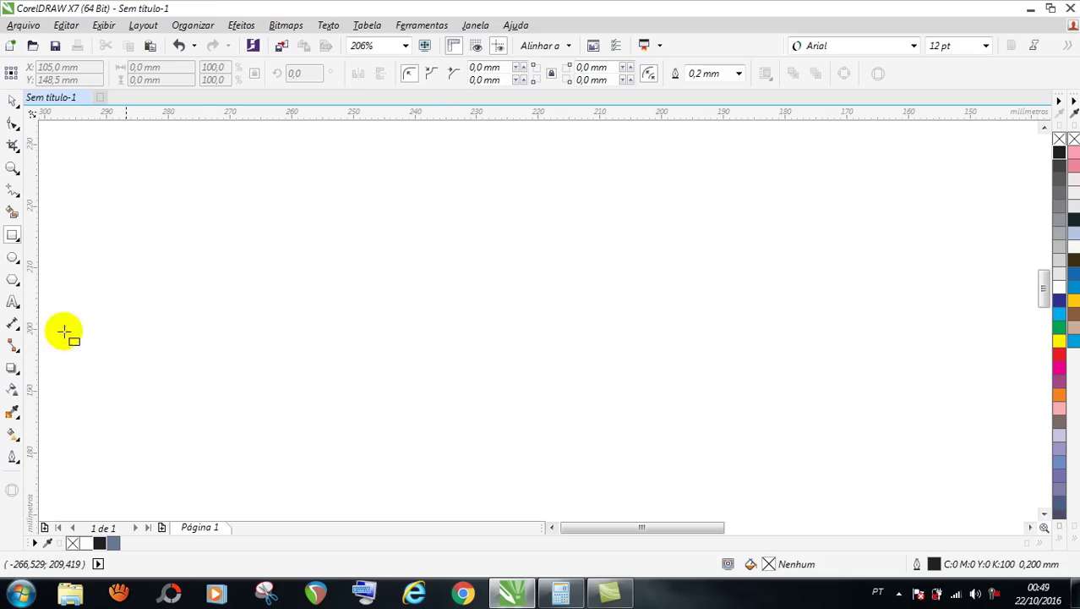
left_click_drag(406, 191, 599, 353)
left_click(12, 100)
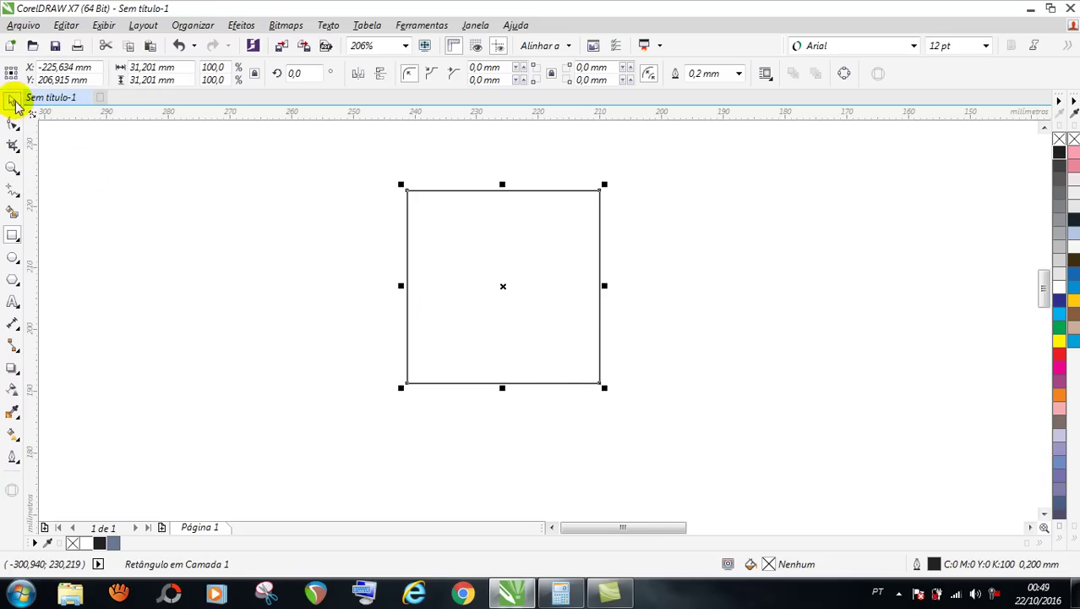
left_click(294, 219)
left_click(501, 229)
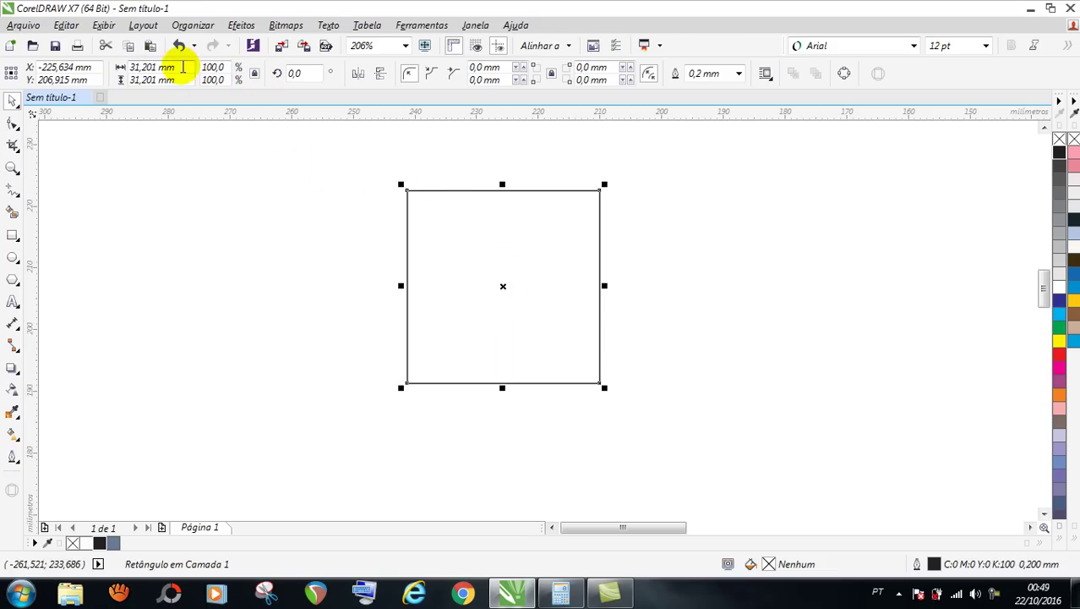
left_click_drag(181, 67, 129, 67)
type("30")
key("Return")
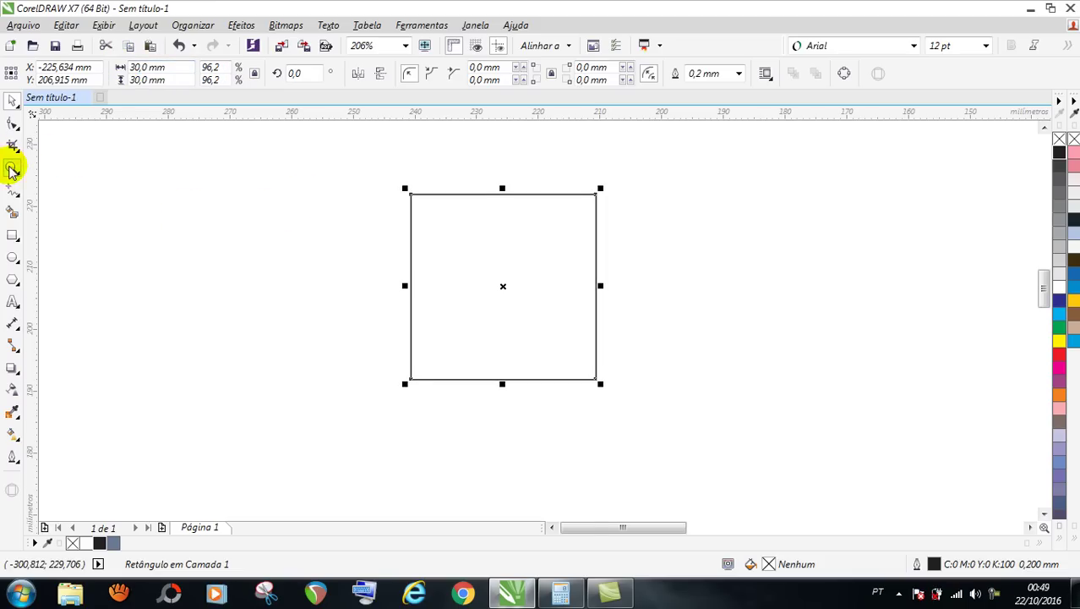
- Fill the 30 mm square with solid black
double_click(12, 169)
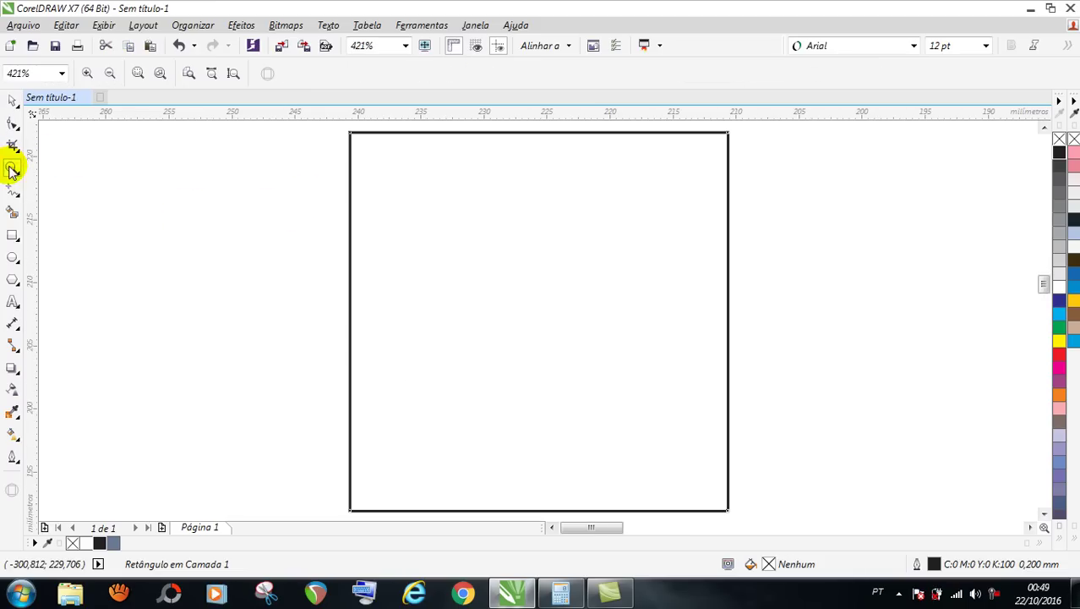
left_click(12, 101)
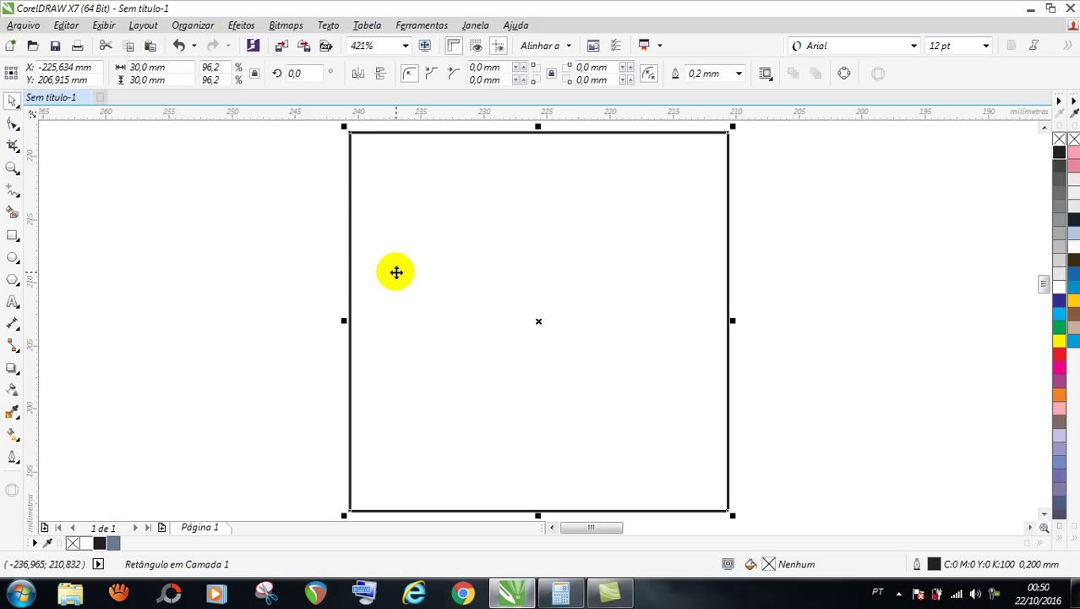
left_click(99, 543)
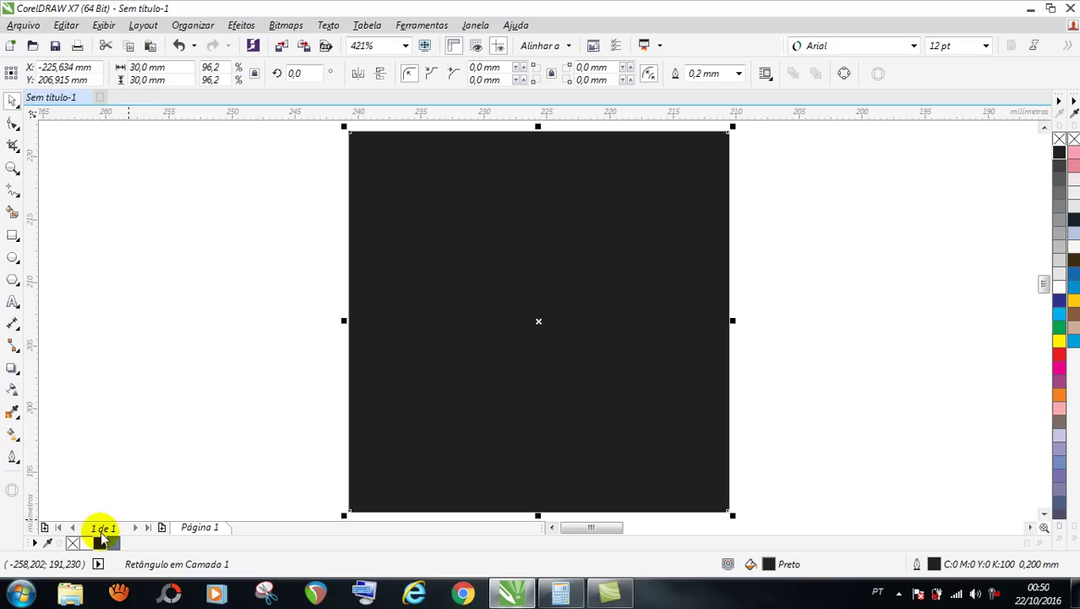
- Draw a circle about 14.5 mm in diameter inside the black square and fill it white
left_click(13, 258)
left_click_drag(465, 237, 622, 415)
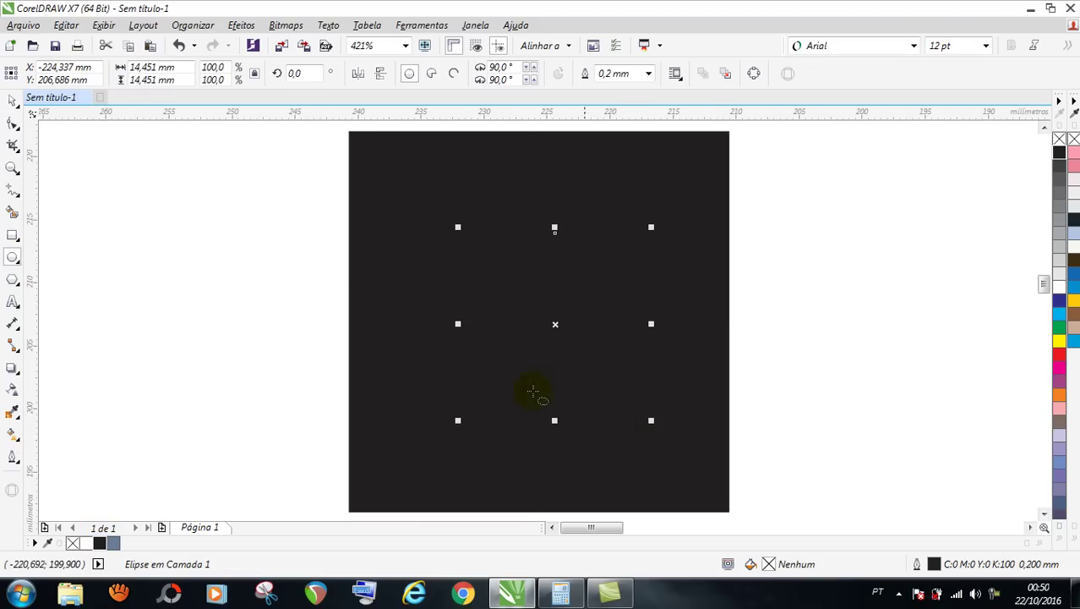
left_click(86, 543)
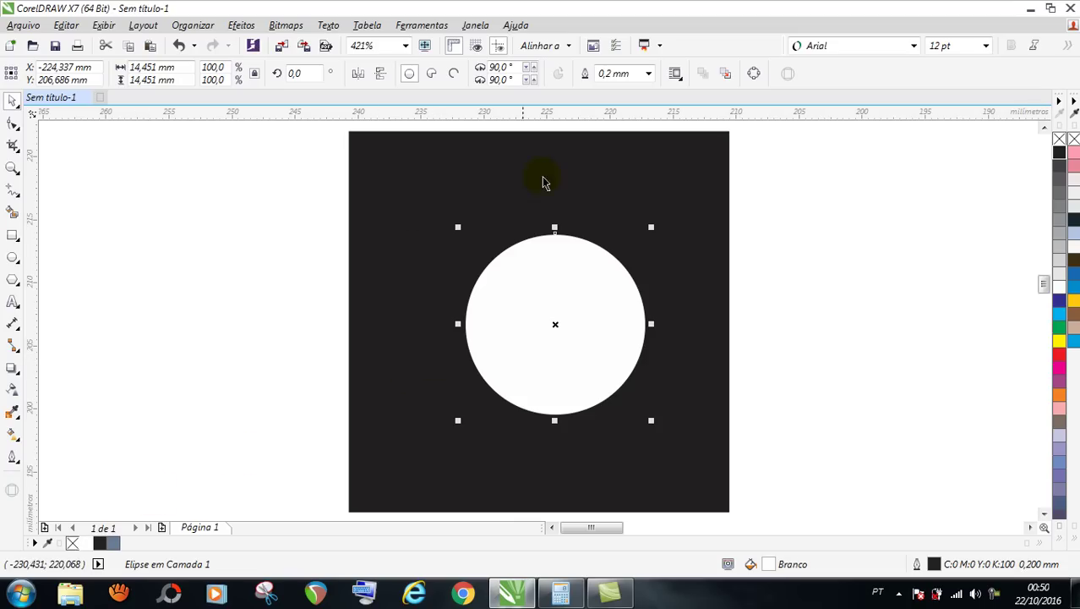
- Center the white circle horizontally and vertically on the black square
left_click(455, 172, "shift")
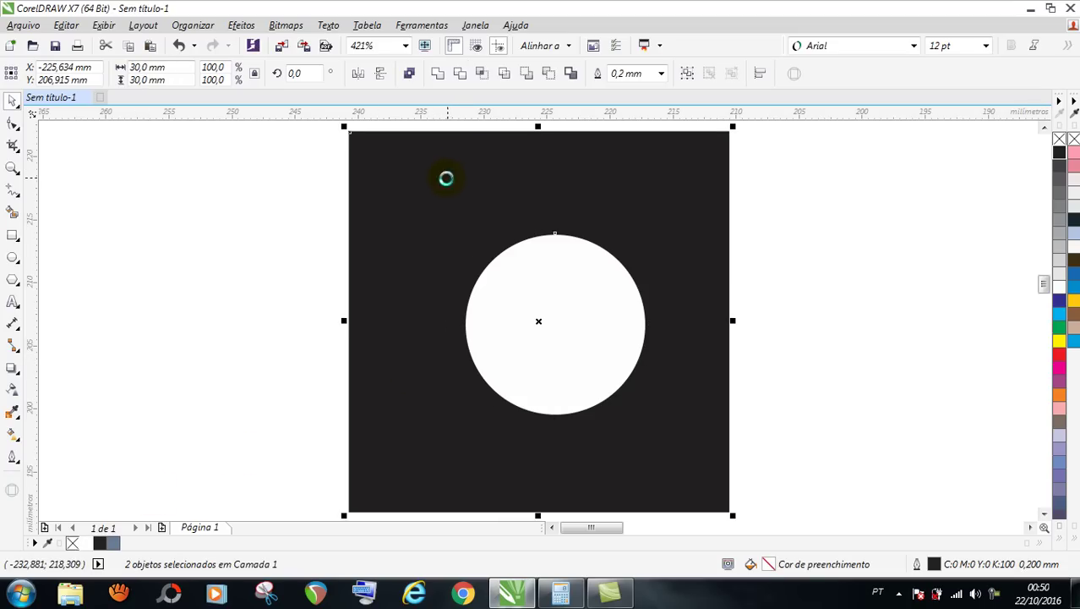
key("c")
key("e")
left_click(773, 214)
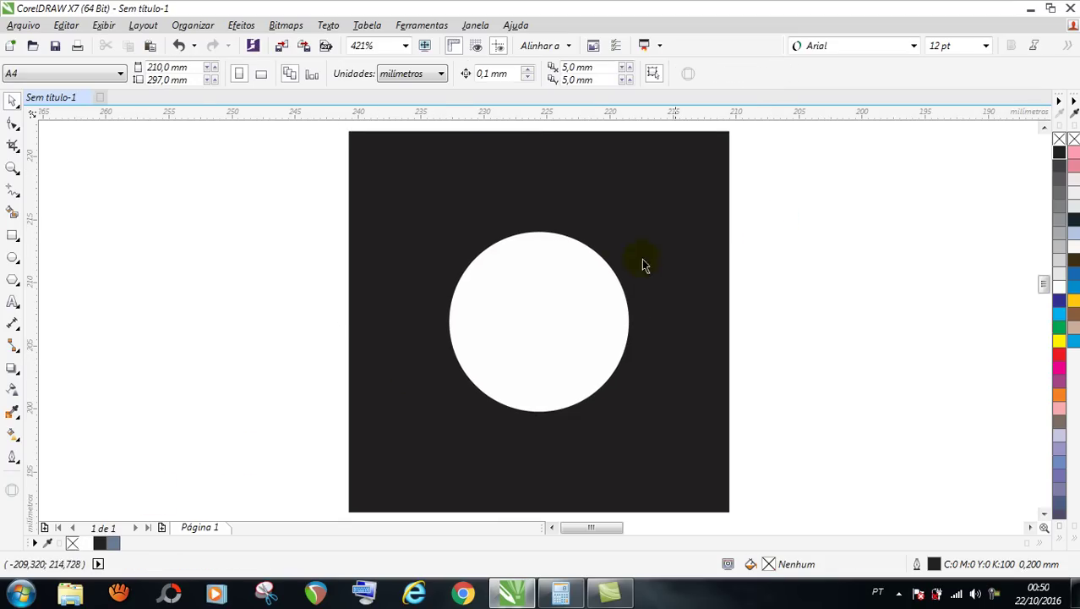
- Bring the black square to the front and make a concentric copy about 28.6 mm wide, filled white
left_click(417, 219)
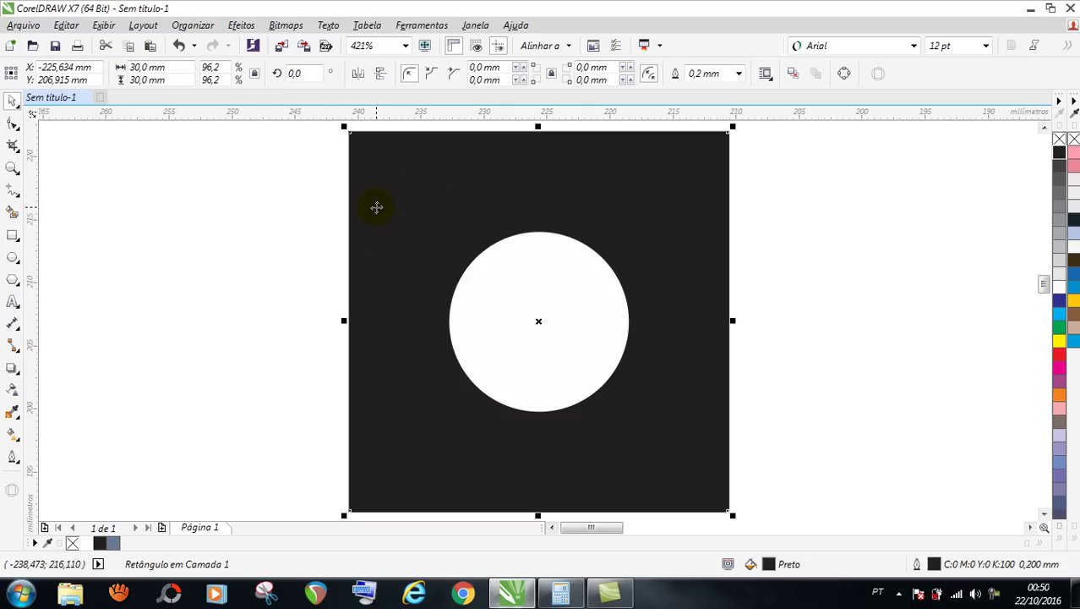
key("shift+Page_Up")
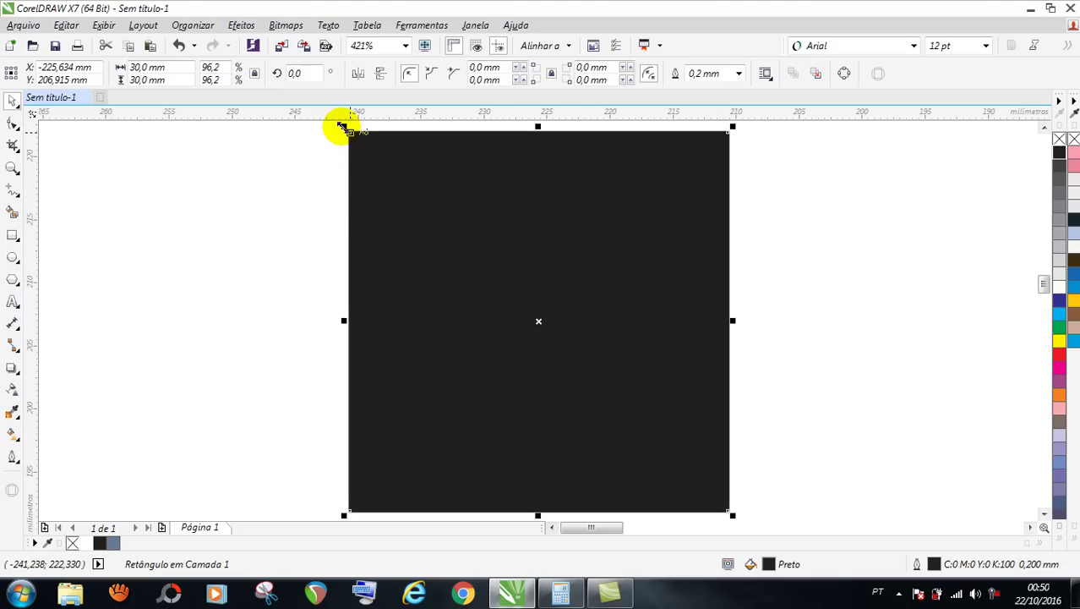
left_click_drag(342, 127, 350, 138)
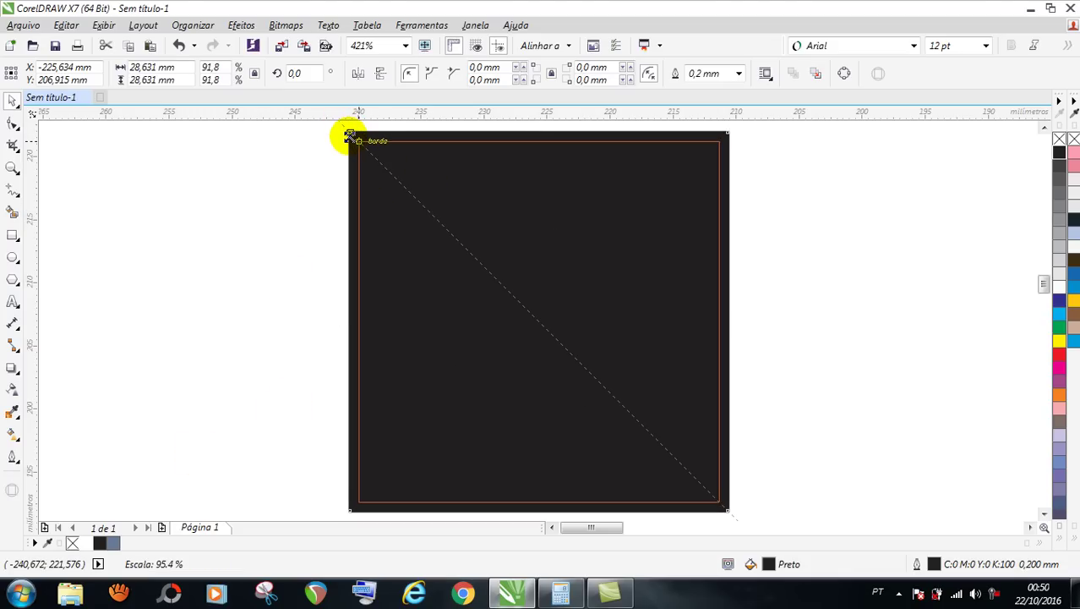
key("Escape")
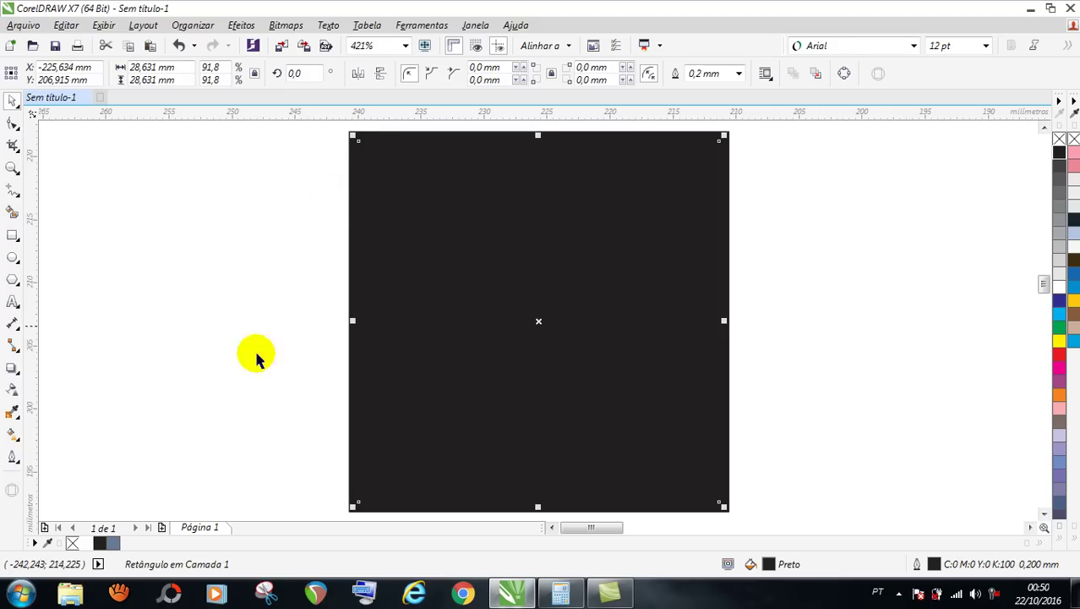
left_click(73, 542)
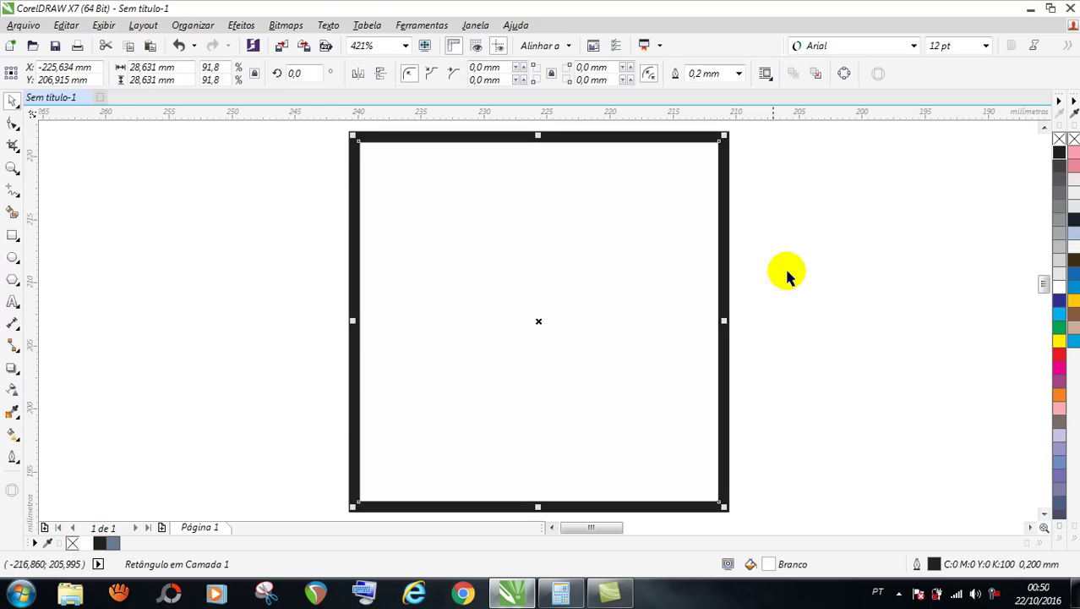
- Bring the small circle to the front and make a concentric copy about 29 mm in diameter, filled black
left_click_drag(825, 184, 318, 461)
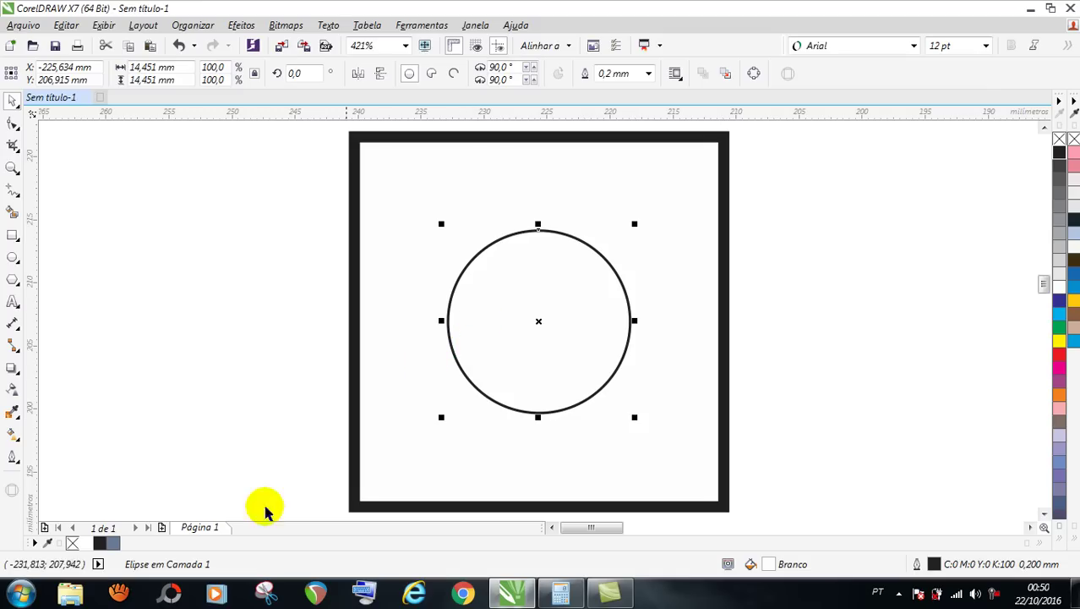
left_click(101, 543)
left_click_drag(441, 224, 330, 134)
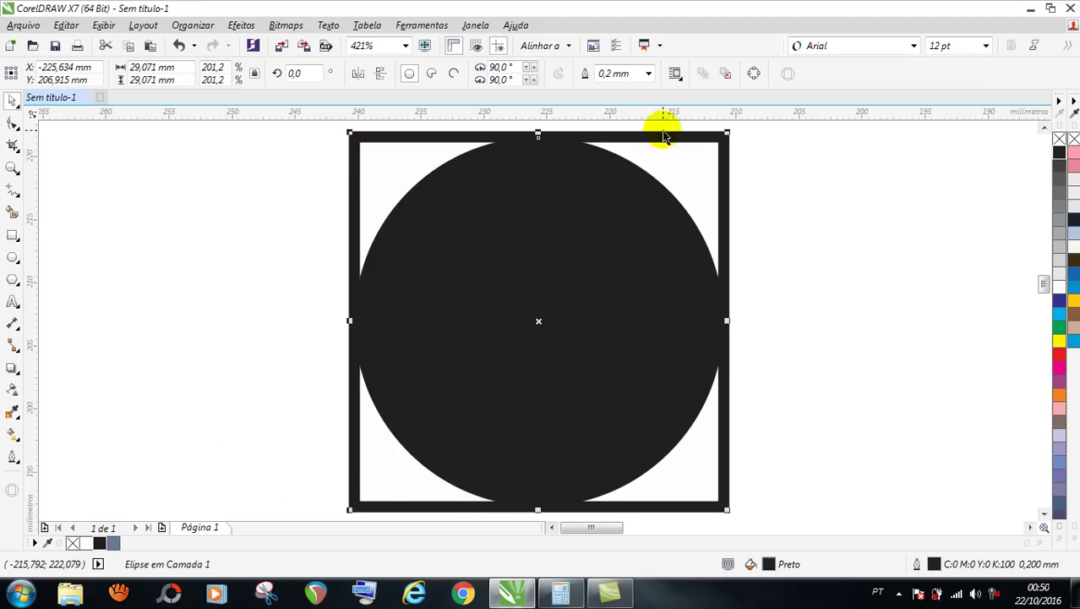
- Trim the white square with the large black circle and delete that circle
left_click(371, 157, "shift")
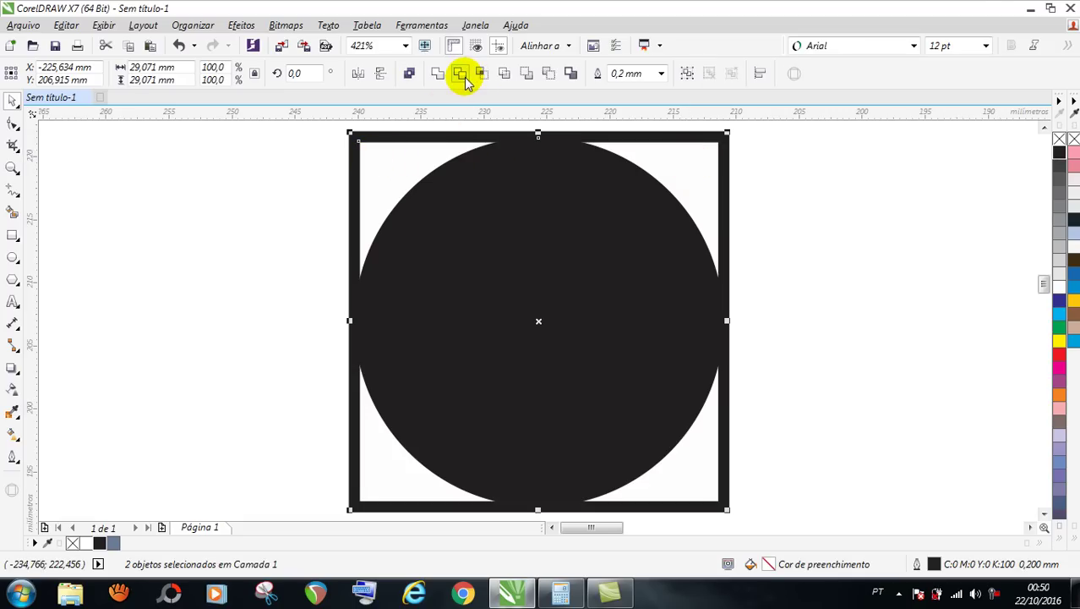
left_click(463, 76)
left_click(831, 249)
left_click(572, 281)
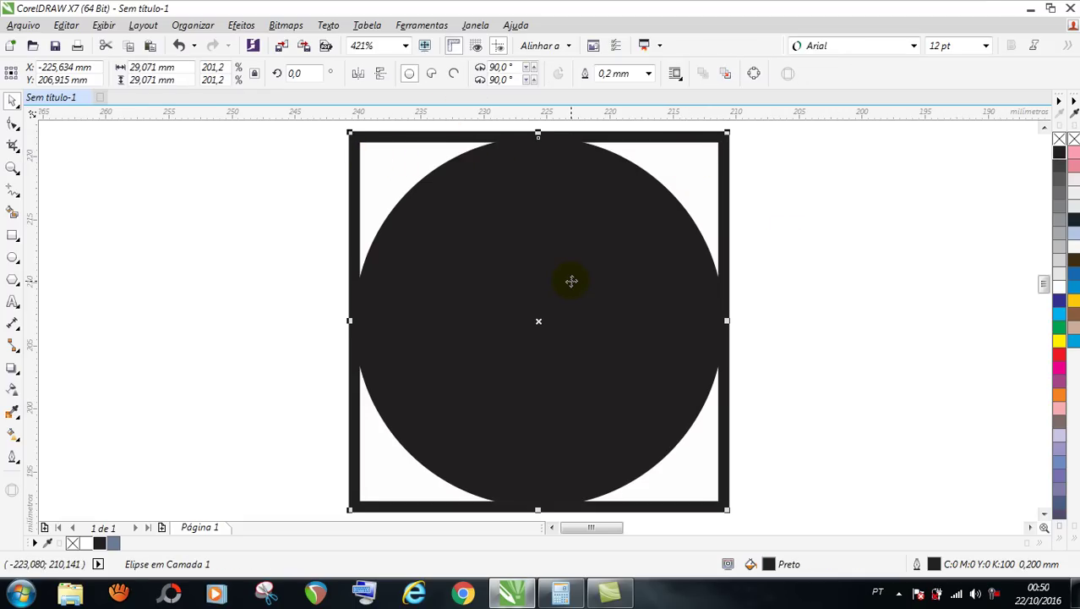
key("Delete")
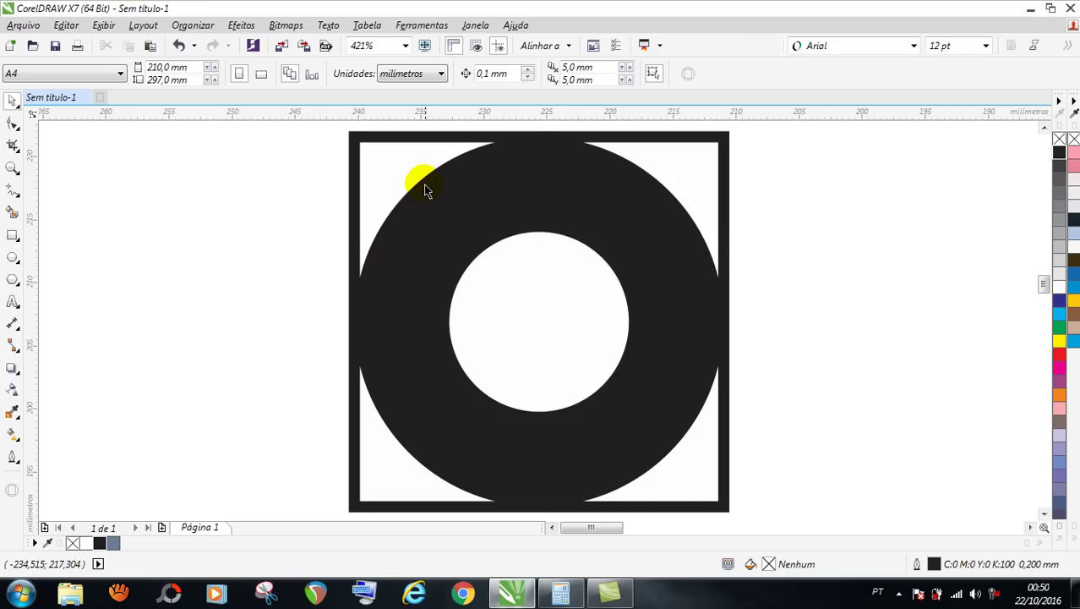
- Break the trimmed white square apart into its four separate corner pieces
left_click(395, 166)
key("ctrl+a")
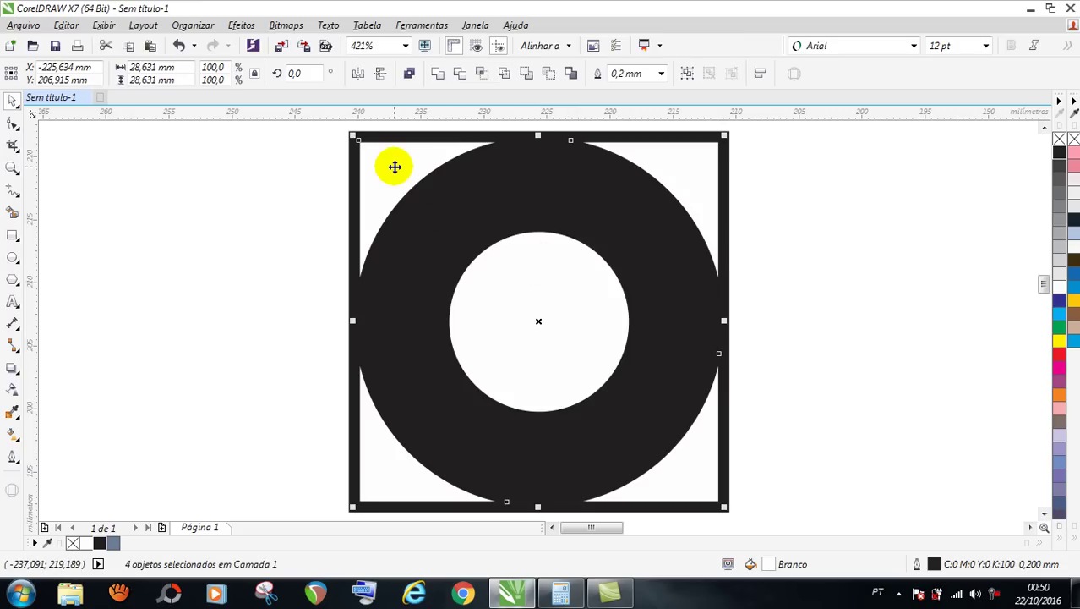
left_click(849, 206)
- Scale the upper-right, lower-right and lower-left white corner pieces down together toward the symbol's center
left_click(694, 190)
left_click(699, 456, "shift")
left_click(399, 477, "shift")
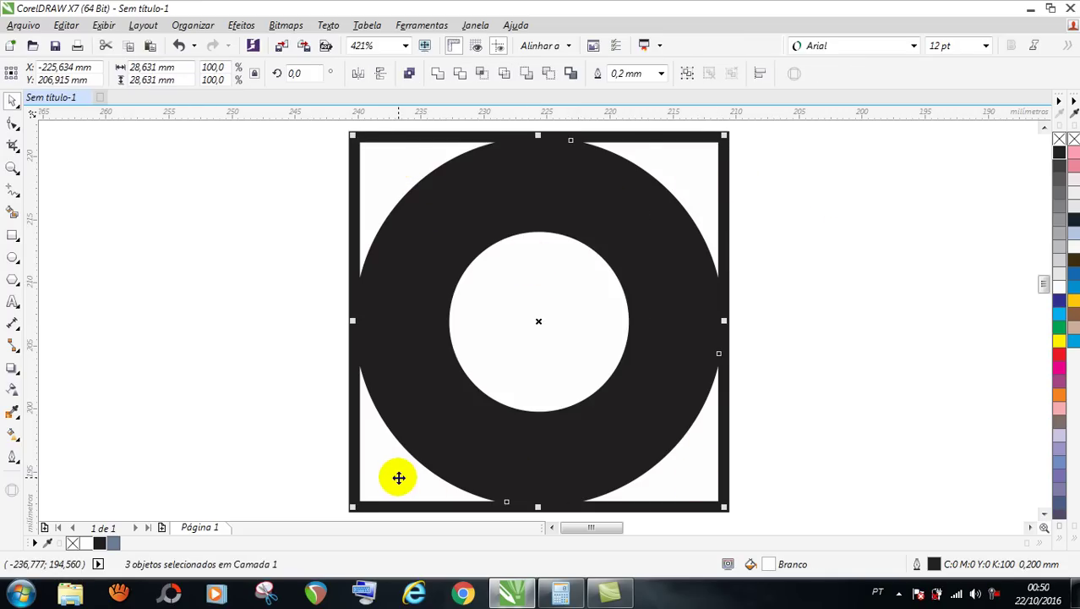
key("ctrl+g")
left_click_drag(351, 509, 373, 469)
key("Escape")
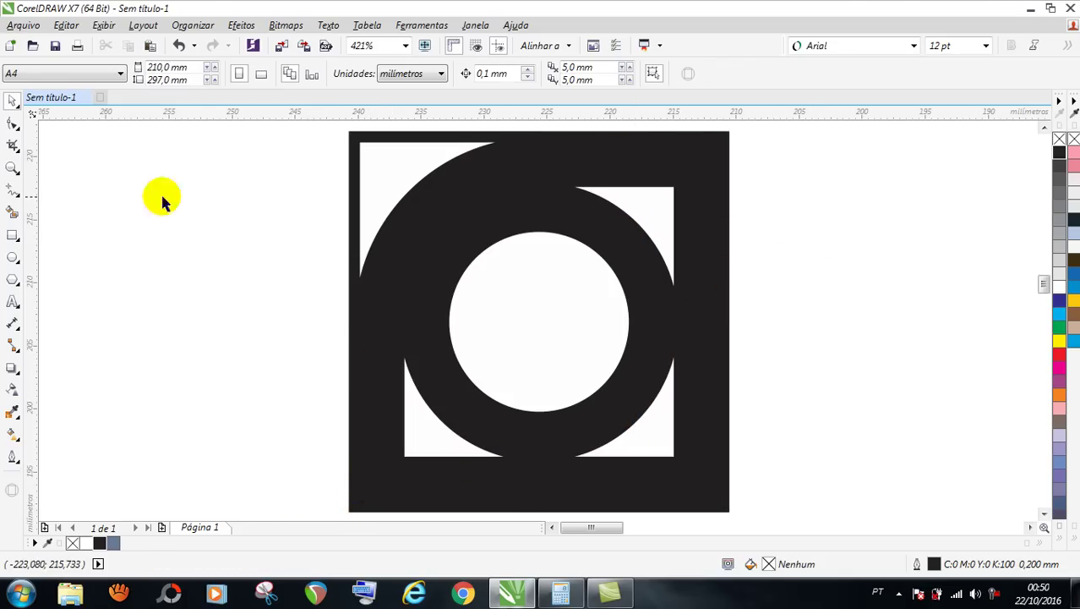
- Add the artistic text LOGOTIPO below the symbol
left_click(15, 171)
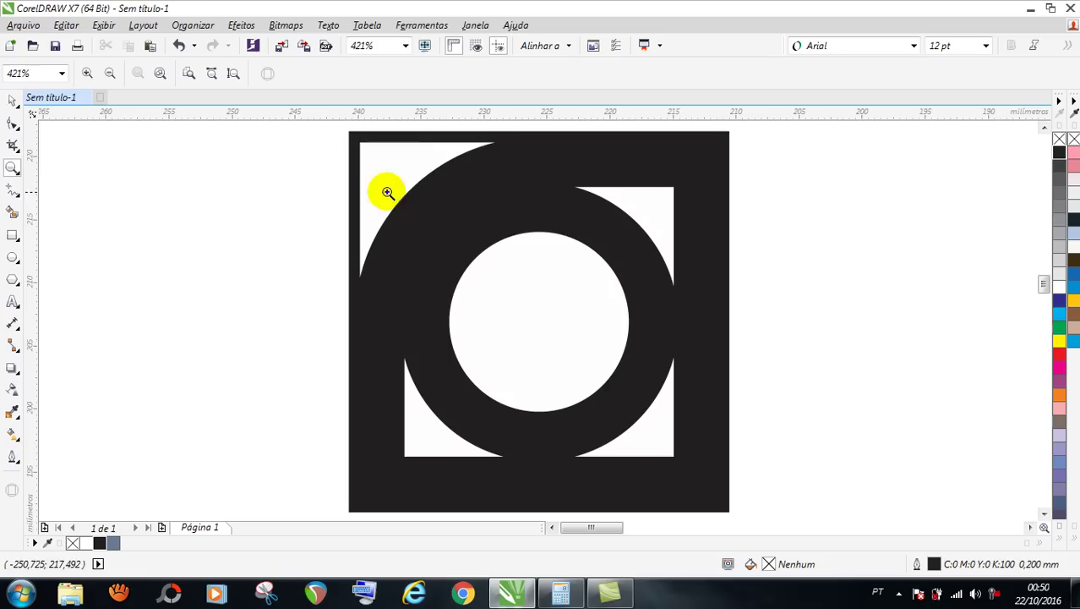
left_click(12, 104)
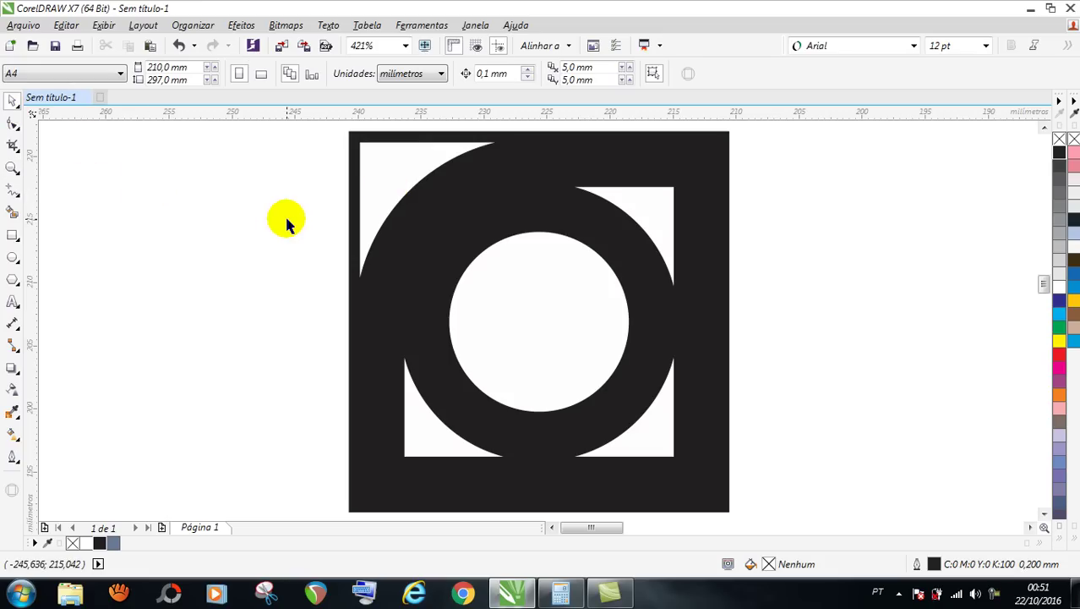
scroll(403, 219, "down", 1)
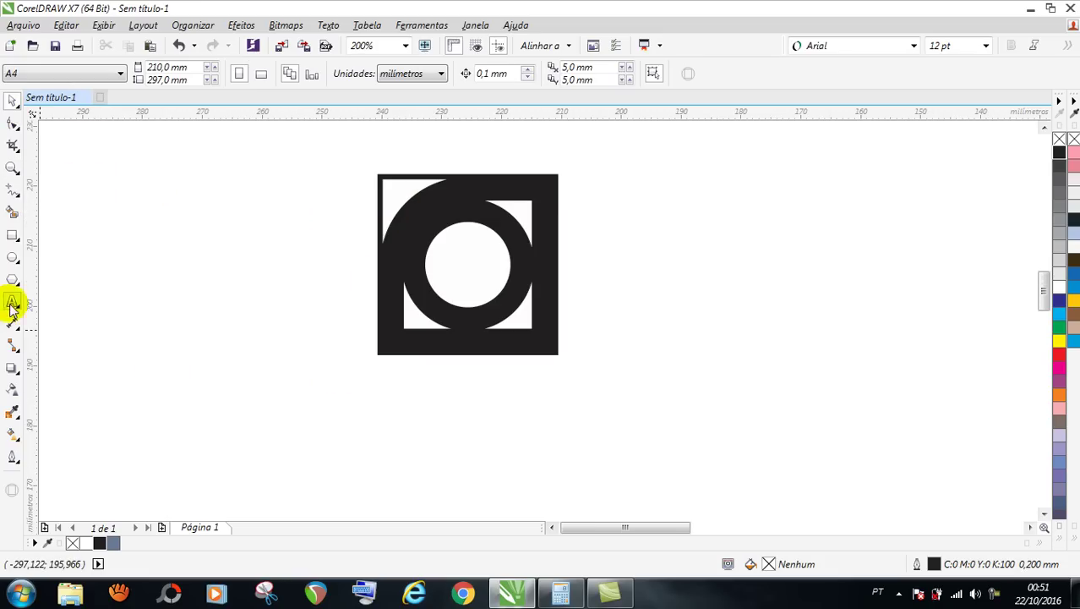
left_click(12, 301)
left_click(426, 436)
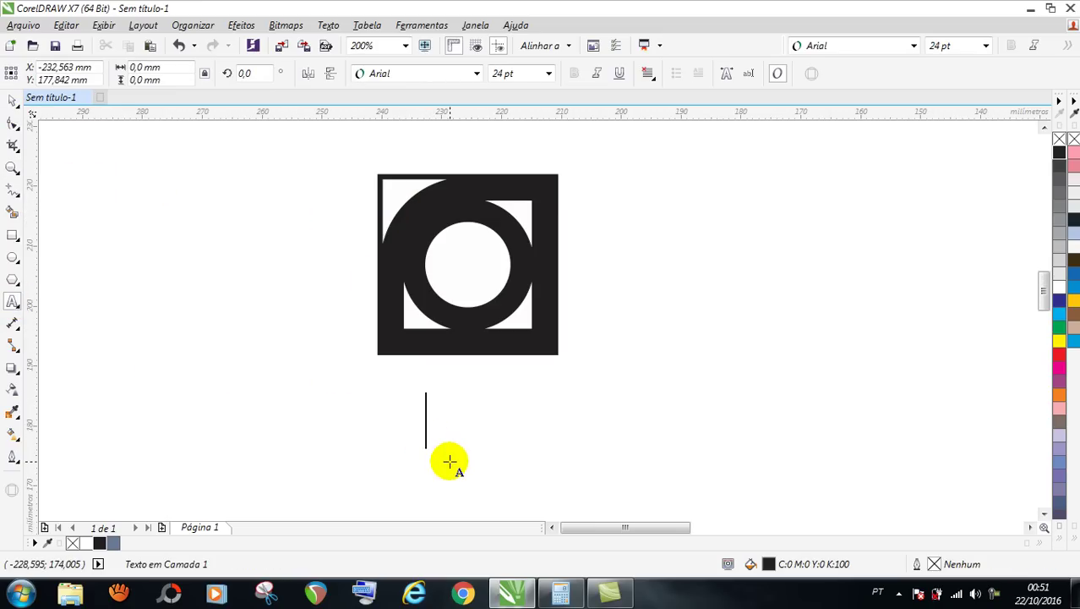
type("LO")
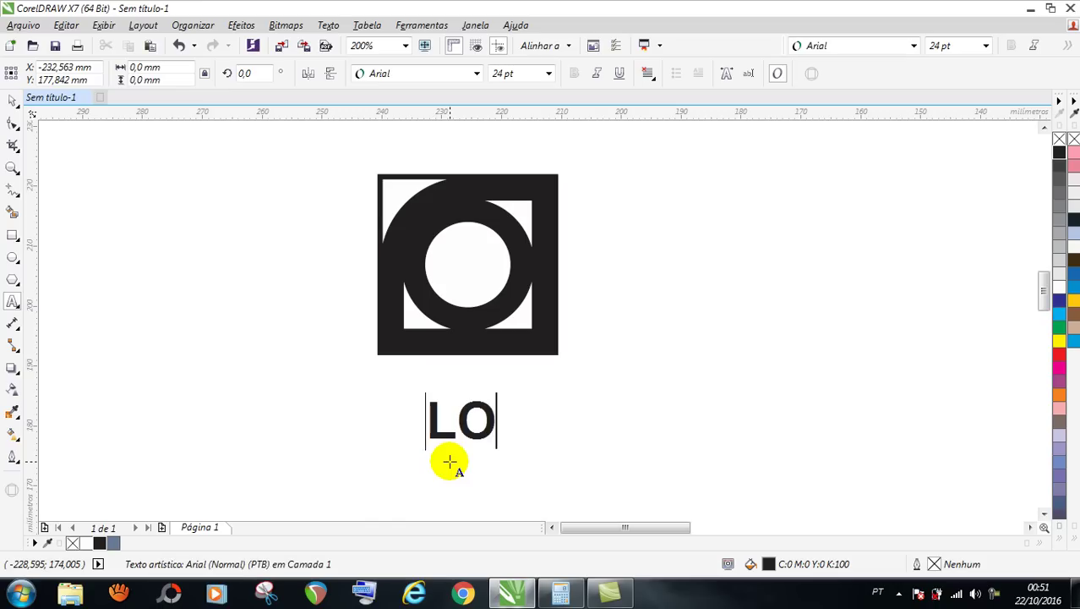
type("GOTIP")
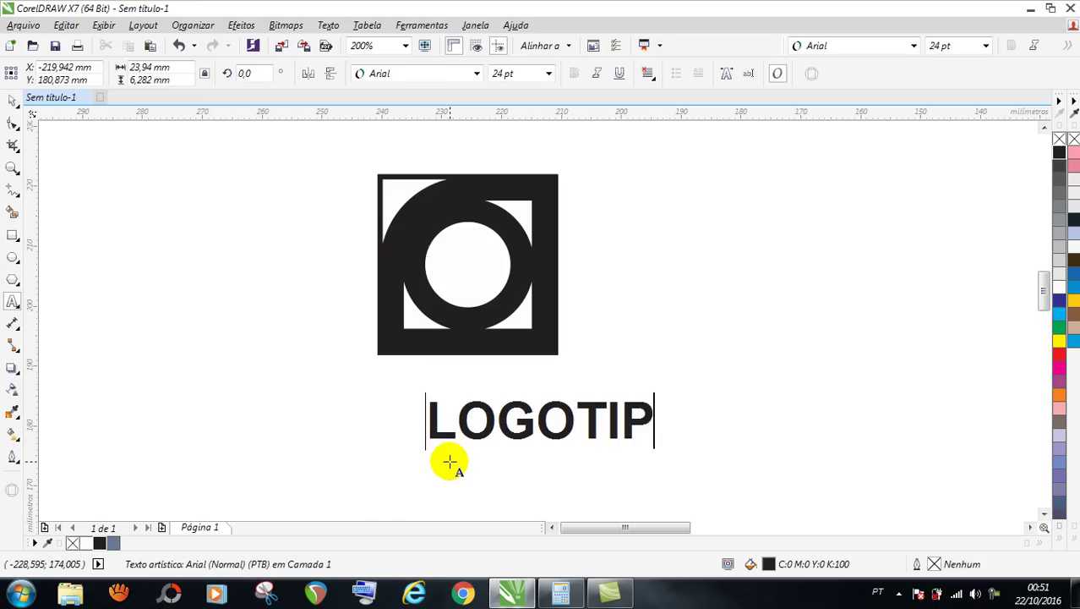
type("O")
key("Escape")
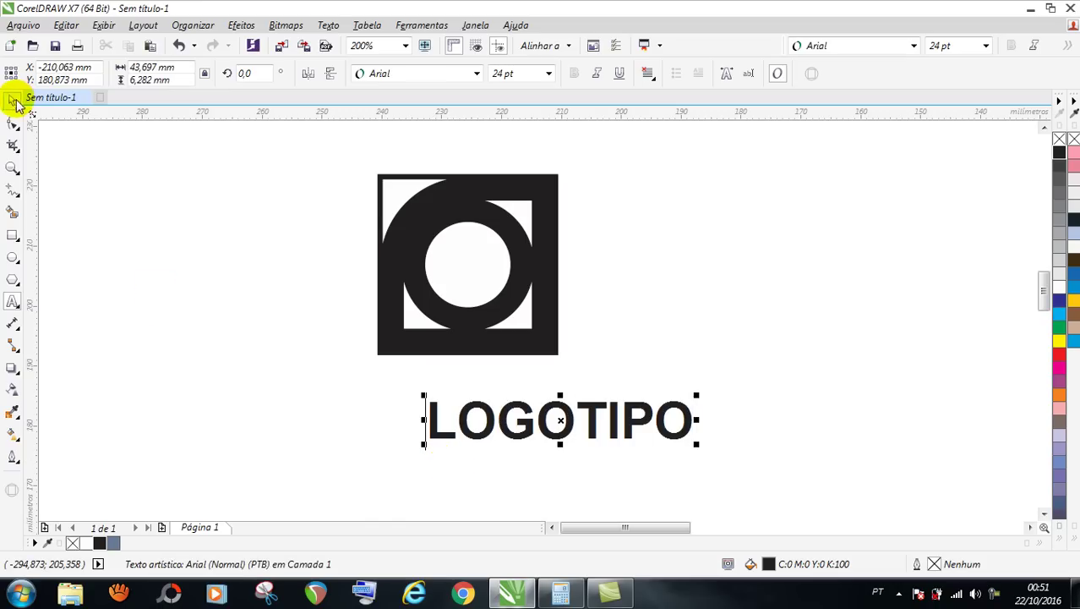
- Set the LOGOTIPO text in the Bebas font, enlarge it to about 54.4 pt and place it just below the symbol
left_click(914, 46)
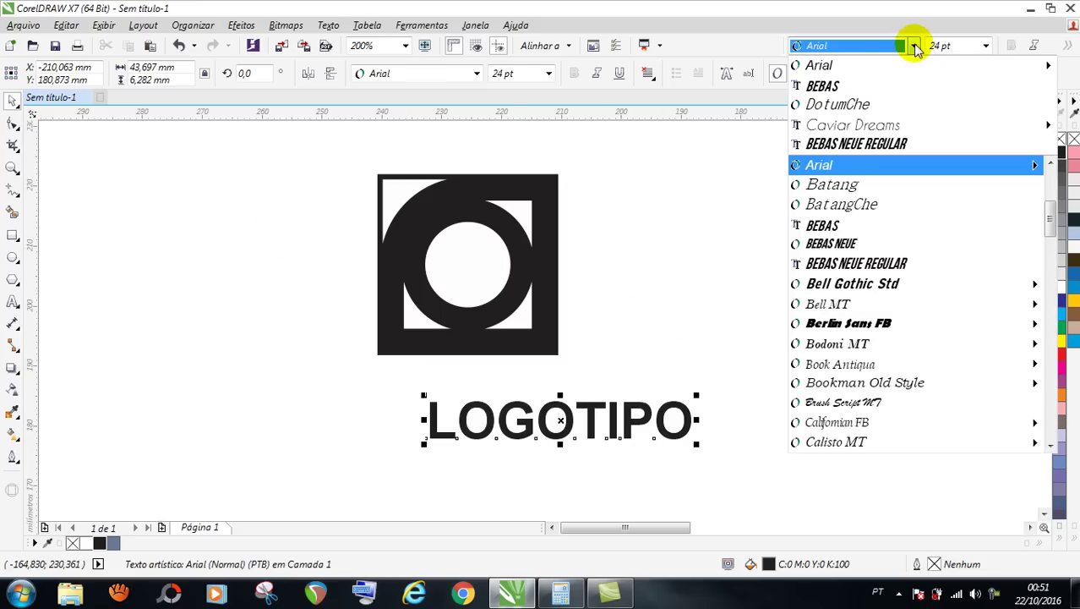
left_click(853, 85)
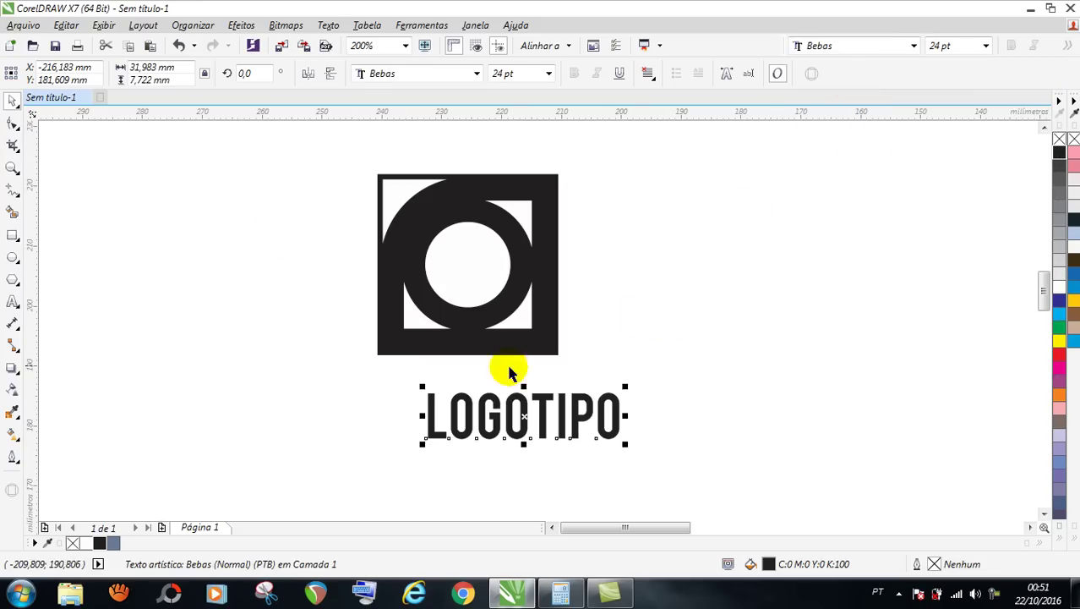
left_click_drag(422, 386, 302, 321)
left_click_drag(514, 398, 492, 385)
- Align the LOGOTIPO text horizontally with the center of the symbol above it
left_click(548, 332, "shift")
key("c")
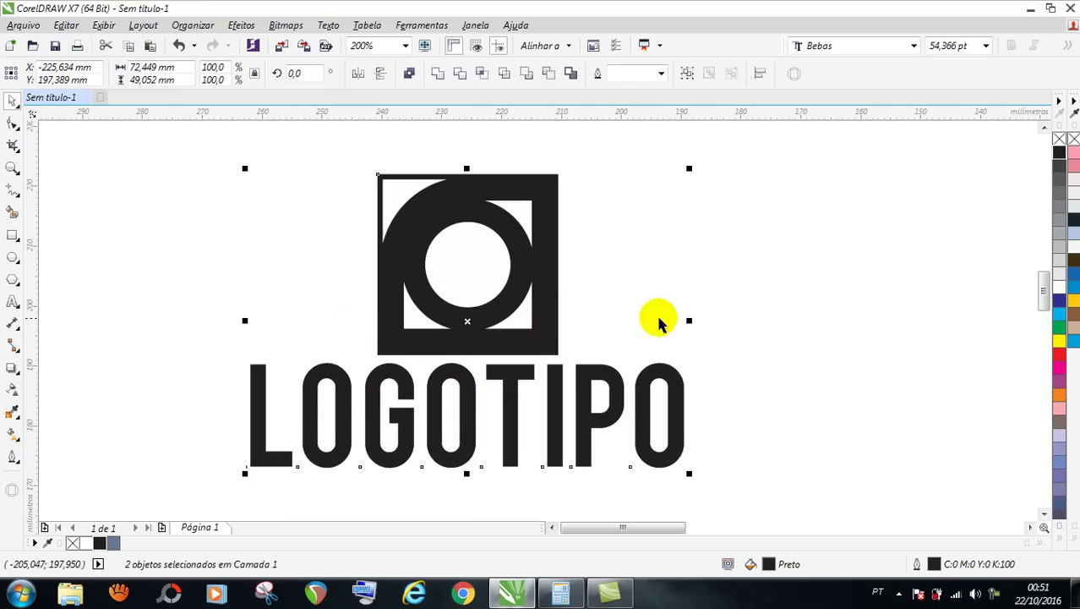
left_click(723, 314)
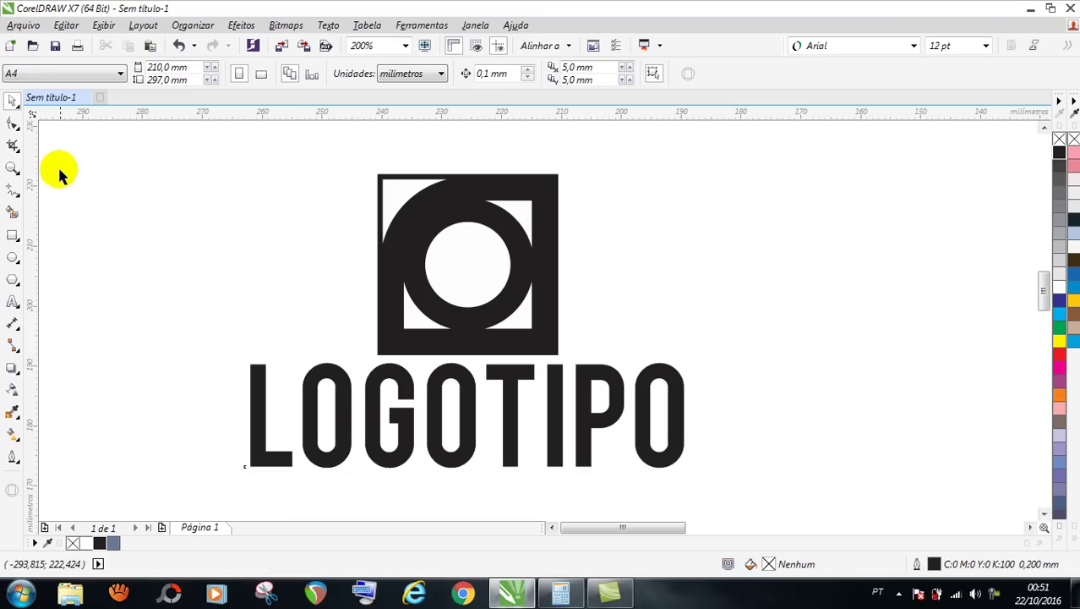
- Scale the LOGOTIPO text down to about 21 pt and move it up close beneath the symbol
left_click(424, 46)
left_click(837, 310)
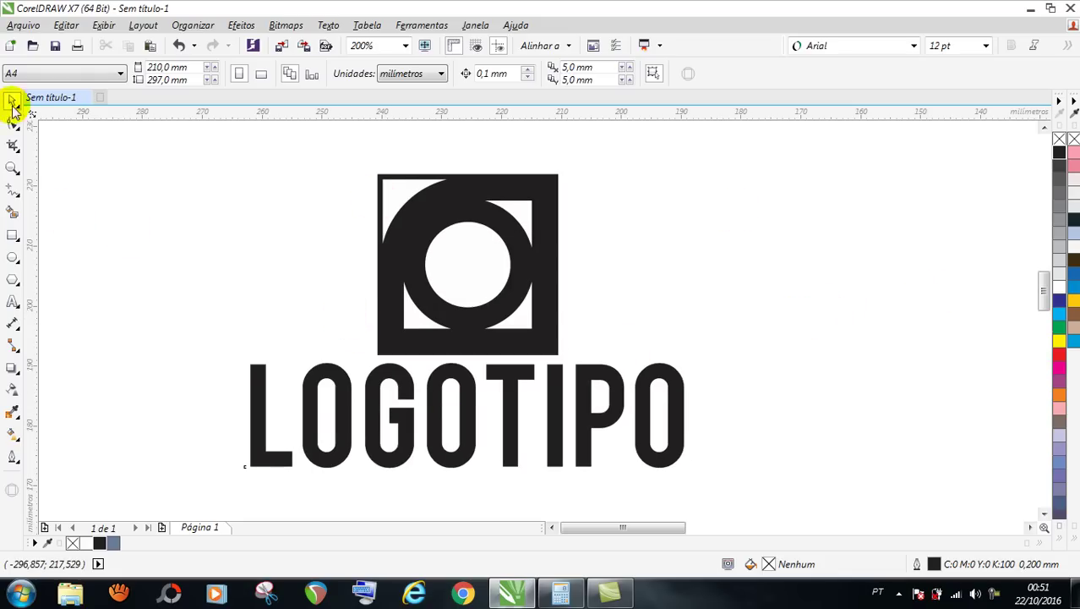
left_click(257, 385)
left_click_drag(242, 356, 288, 389)
double_click(12, 169)
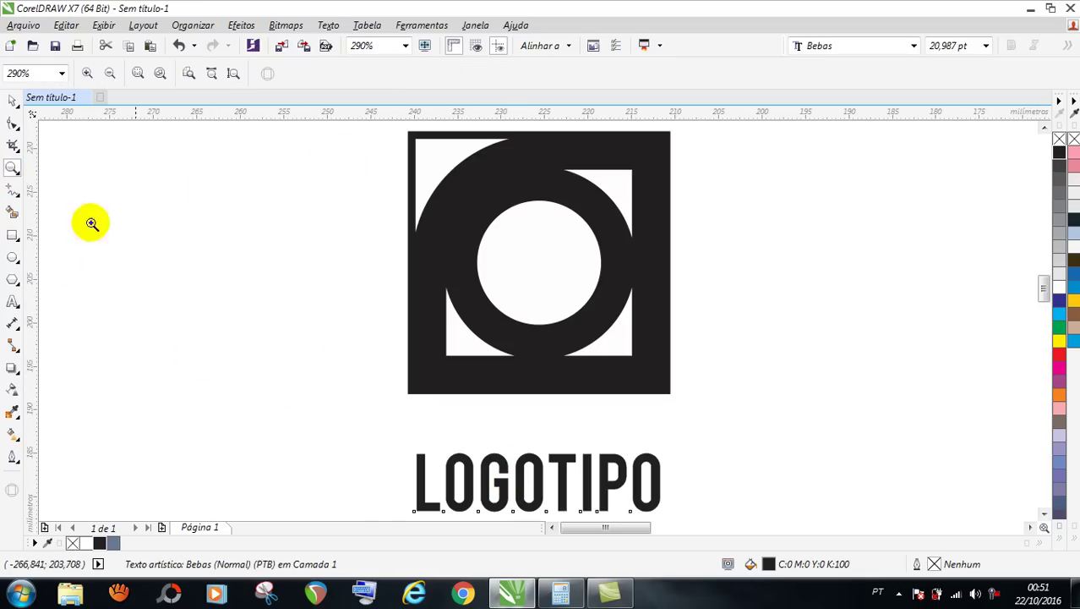
left_click(13, 101)
left_click_drag(458, 466, 453, 422)
left_click(424, 46)
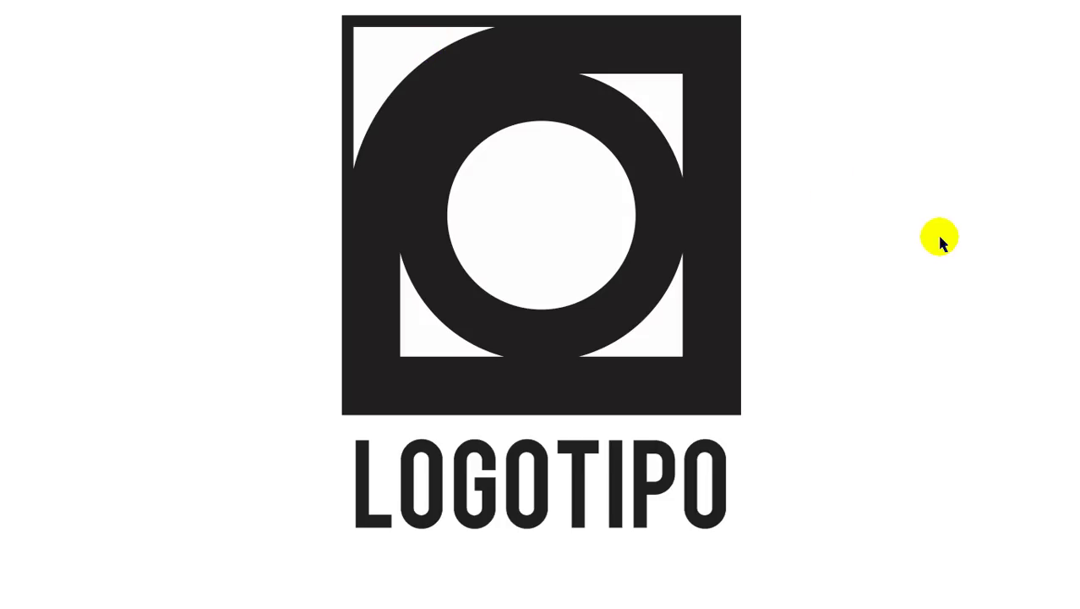
left_click(875, 294)
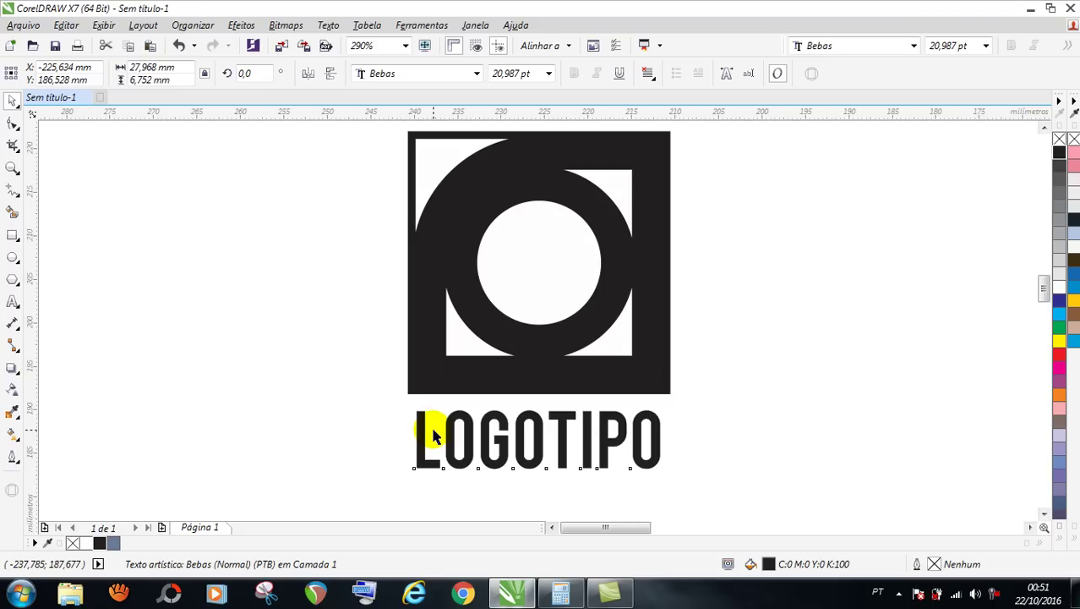
- Divide the symbol's 30 mm height by 3 in the Windows calculator
left_click(576, 140)
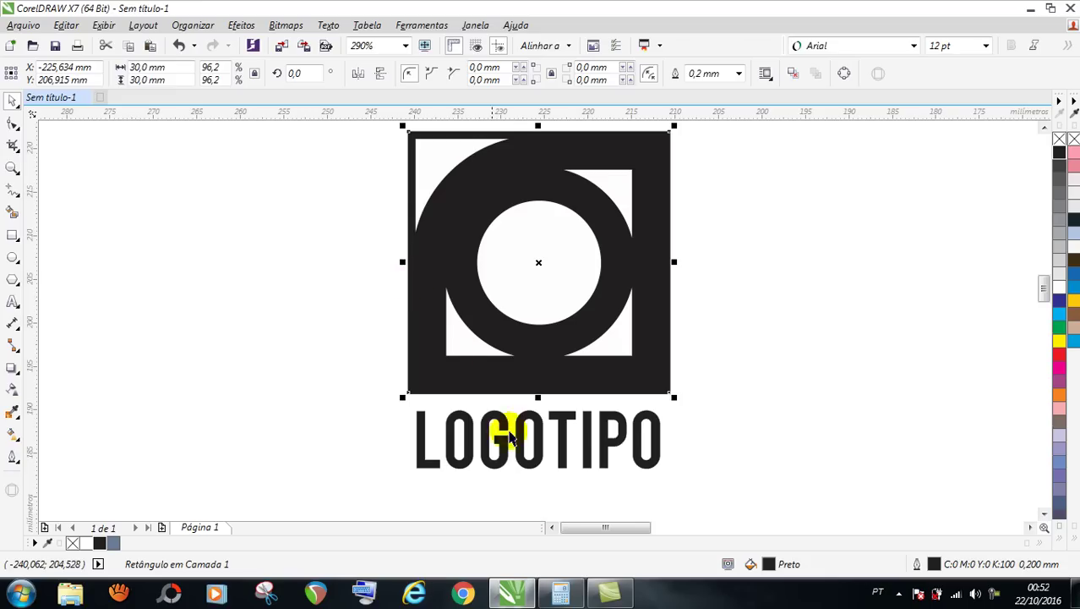
left_click(561, 592)
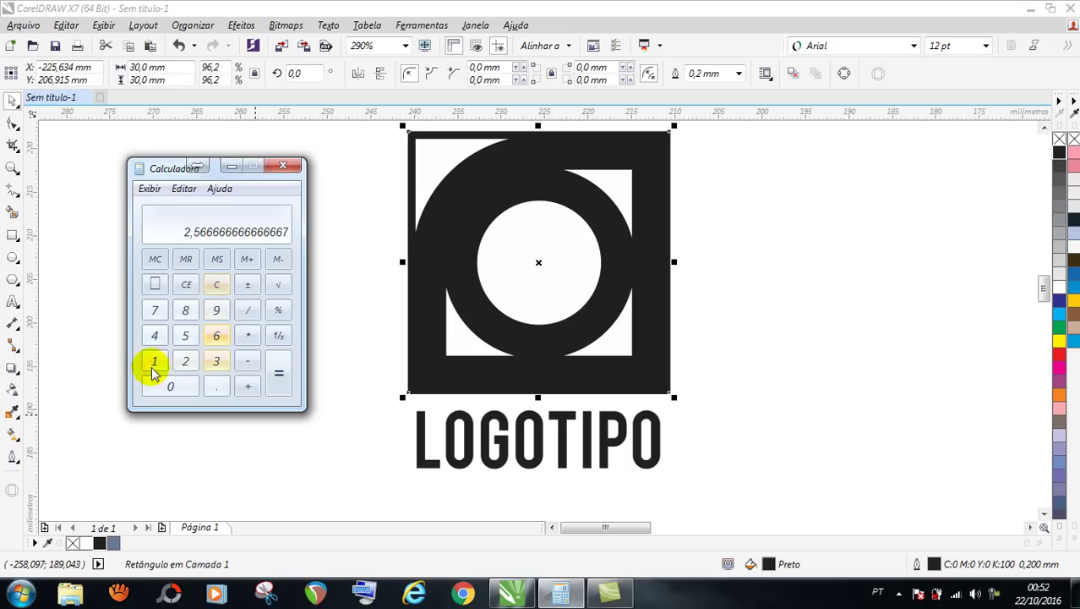
left_click(216, 362)
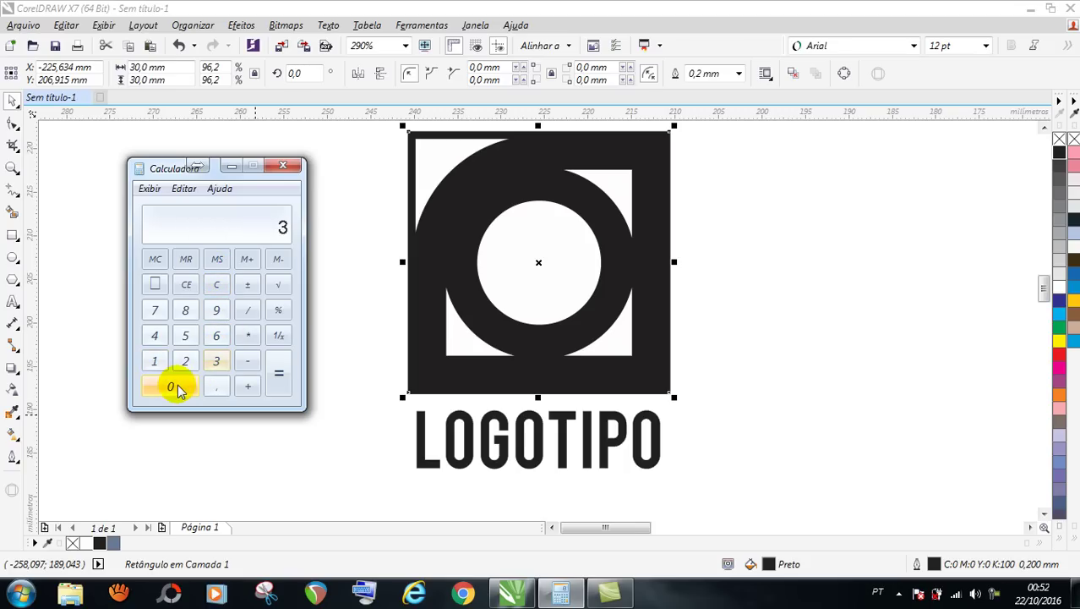
left_click(248, 310)
left_click(216, 361)
left_click(282, 375)
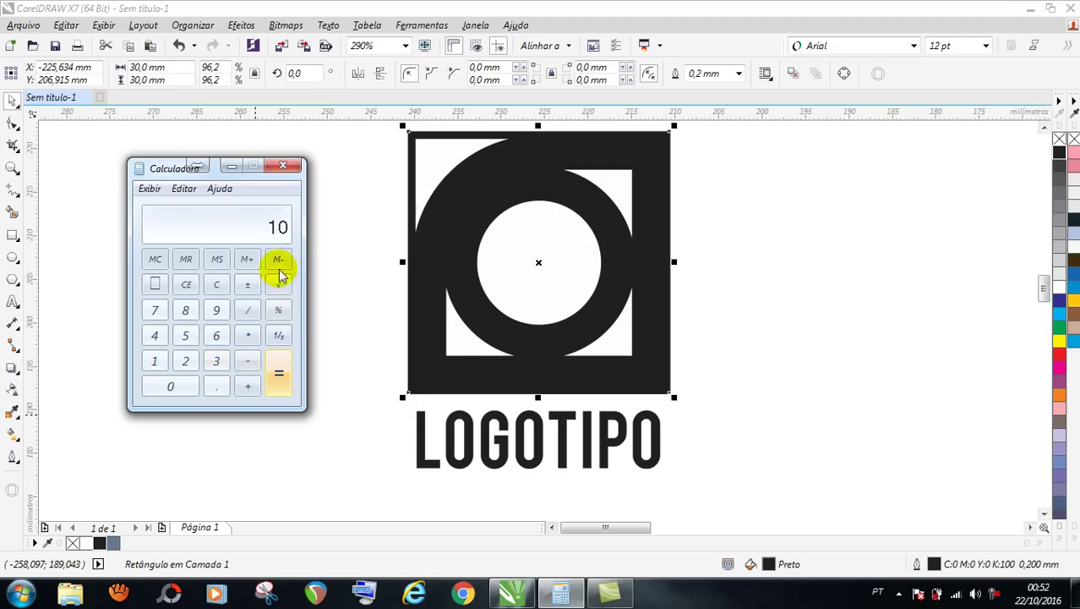
left_click(240, 167)
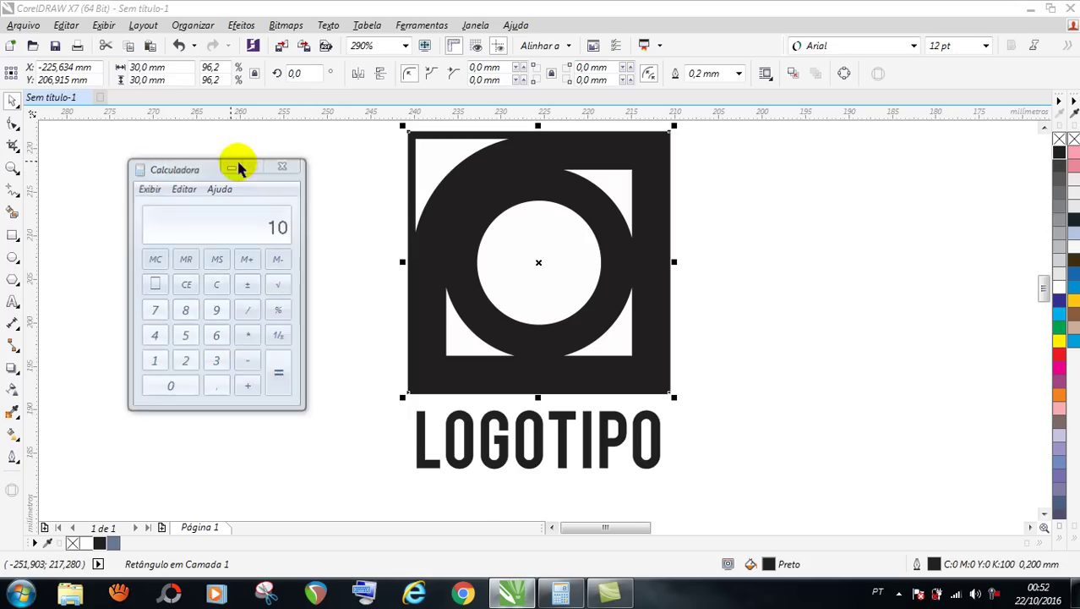
- Turn on snapping to guidelines and place a horizontal guideline along the top edge of the symbol's square
left_click(326, 224)
left_click(552, 48)
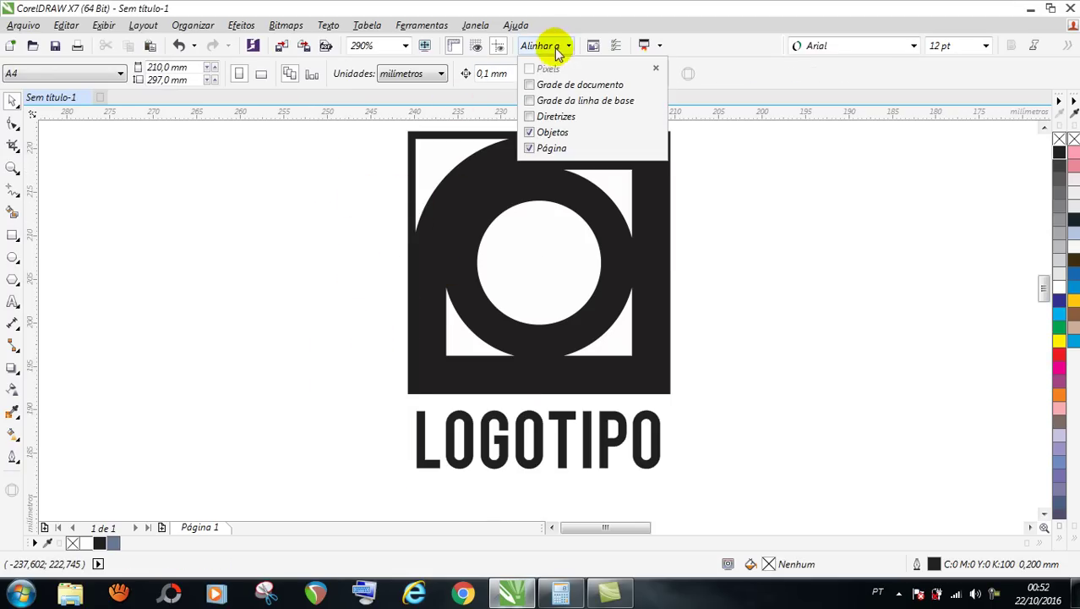
left_click(566, 121)
left_click(360, 203)
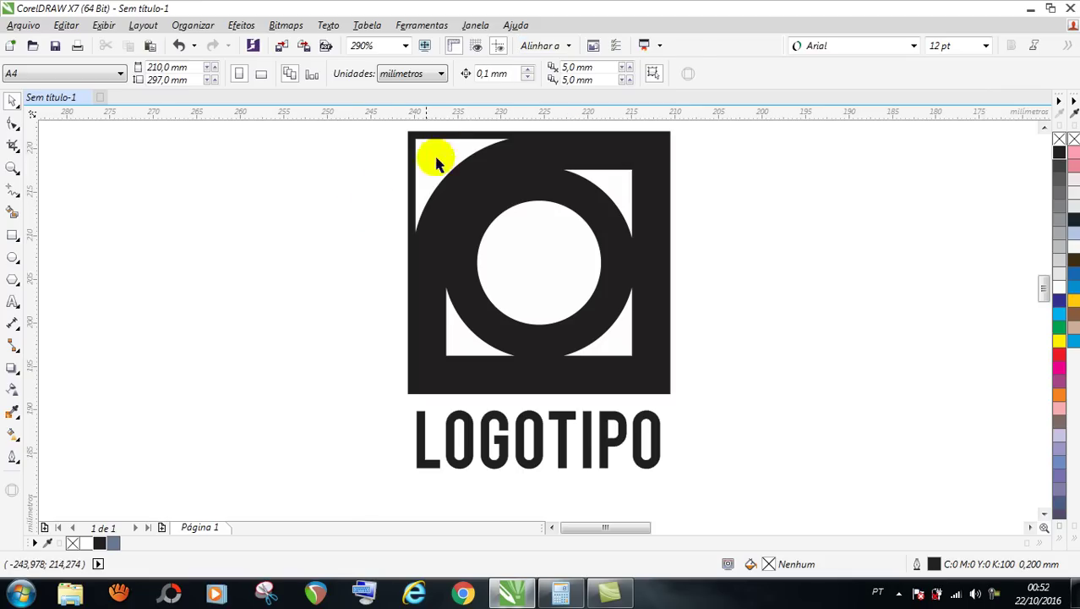
left_click_drag(415, 113, 420, 129)
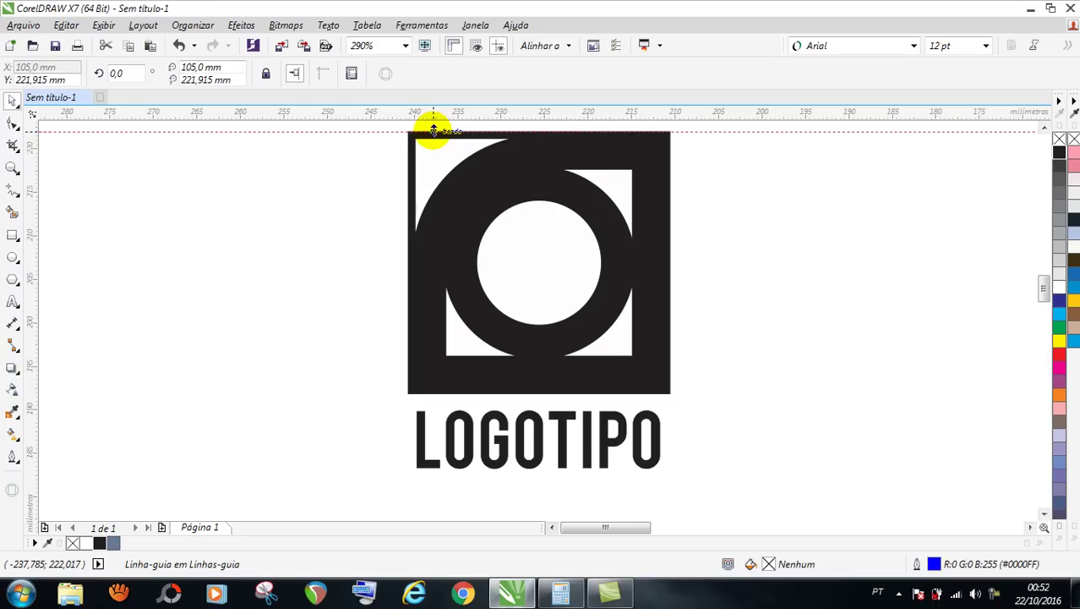
left_click(363, 211)
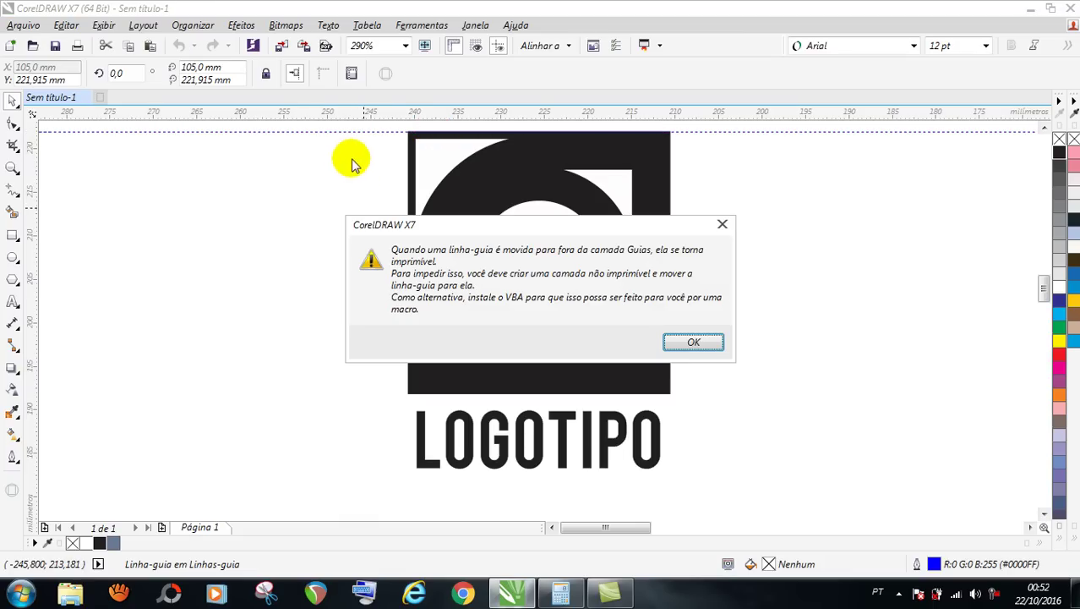
left_click(693, 342)
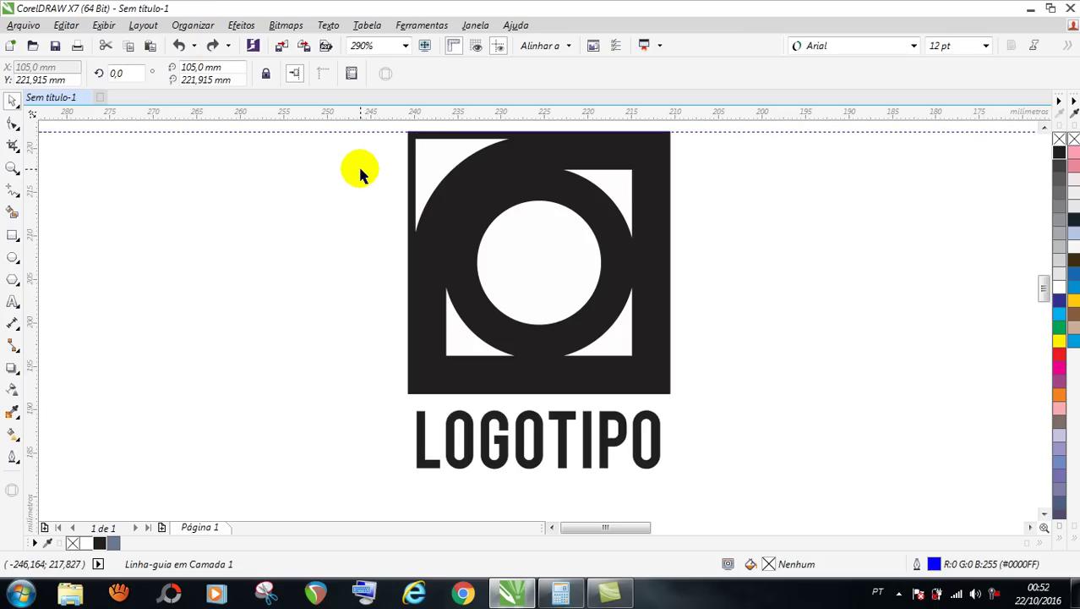
left_click(360, 170)
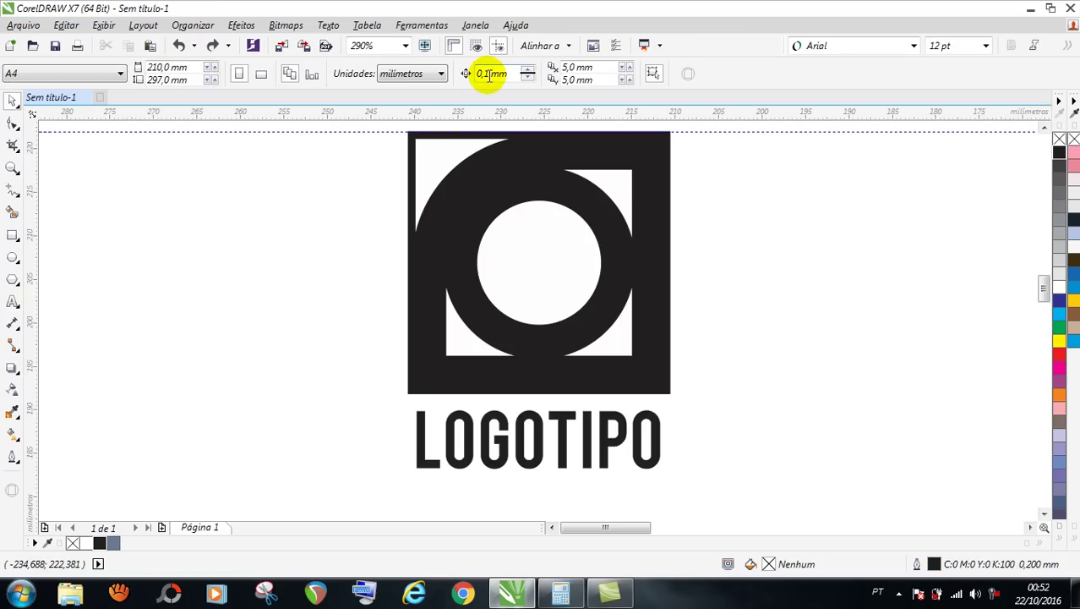
- Set the nudge distance to 10 mm and duplicate the guideline three times downward at 10 mm intervals, down to the symbol's bottom edge
left_click_drag(489, 75, 467, 74)
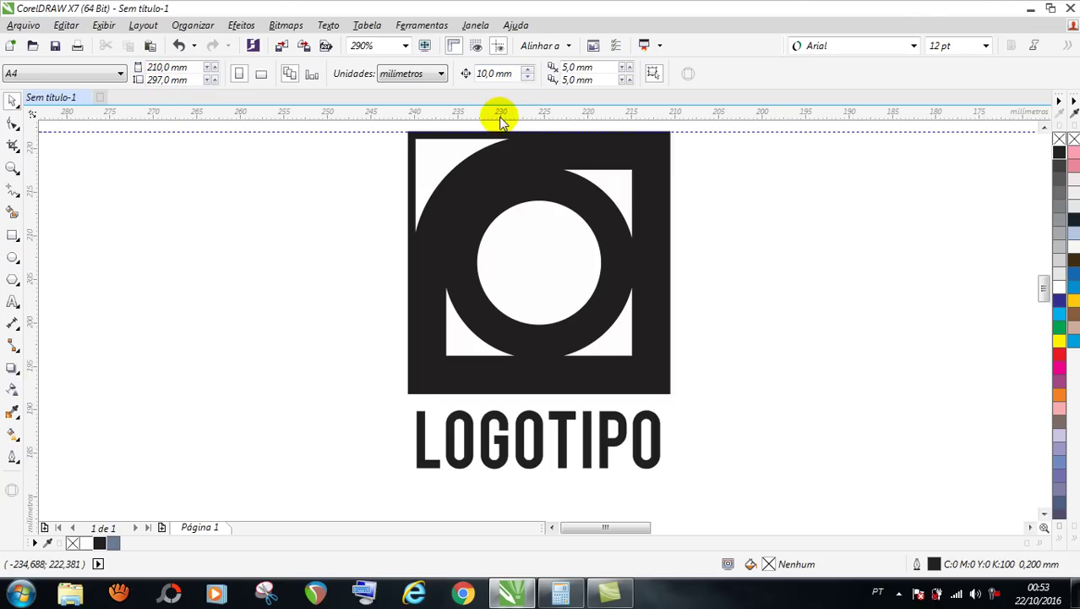
left_click(383, 132)
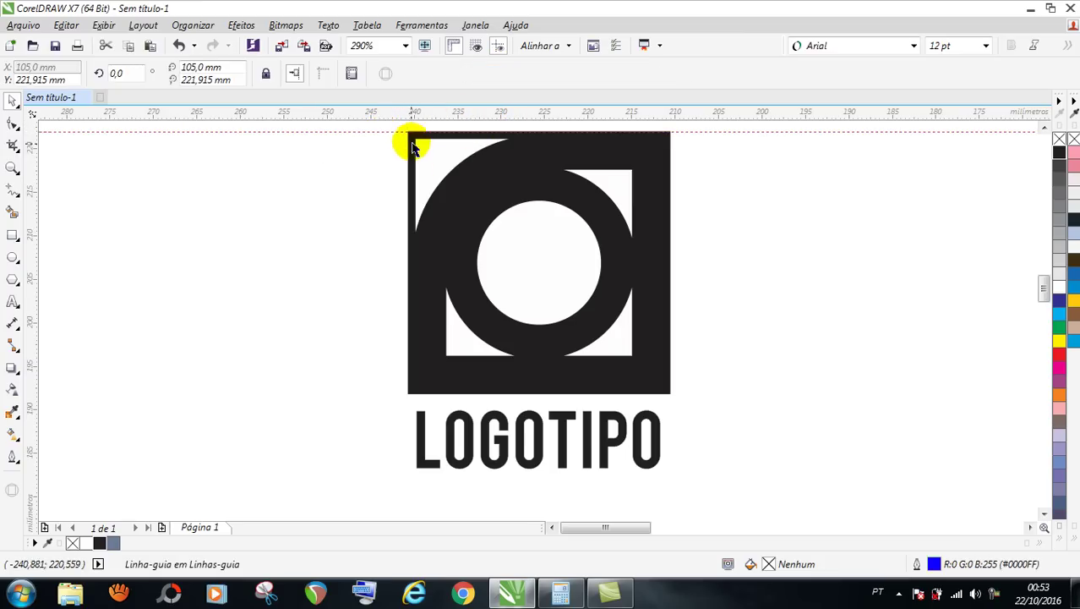
left_click(342, 135)
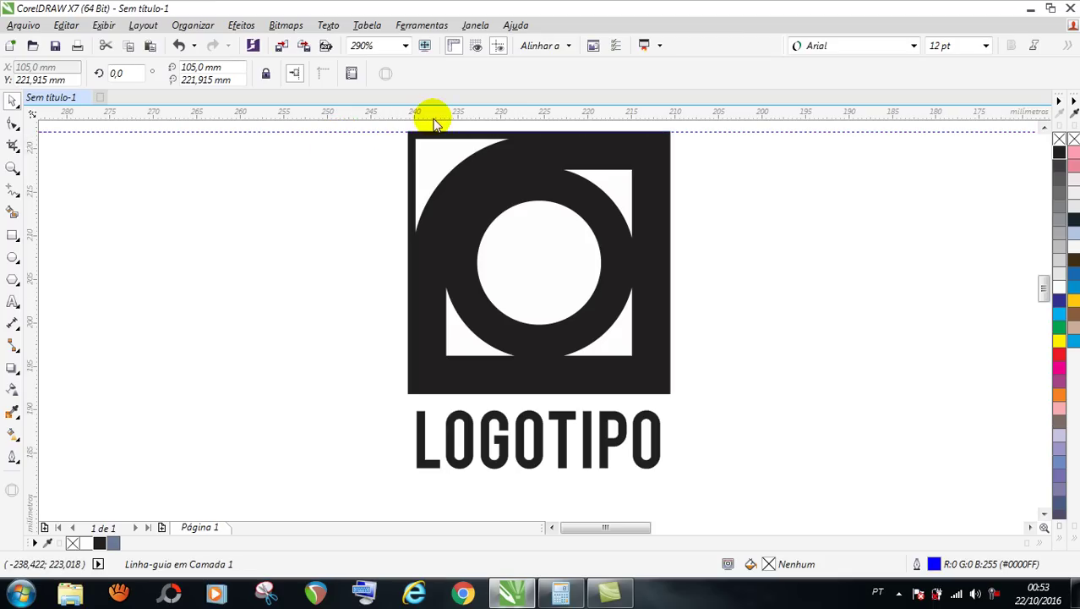
key("ctrl+d")
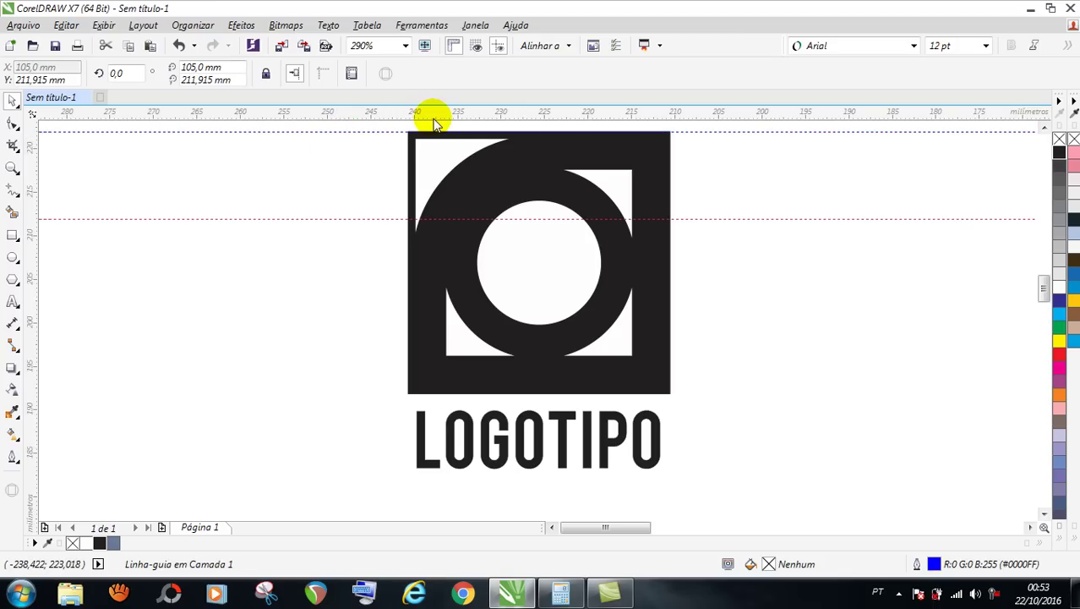
key("ctrl+d")
key("ctrl+d")
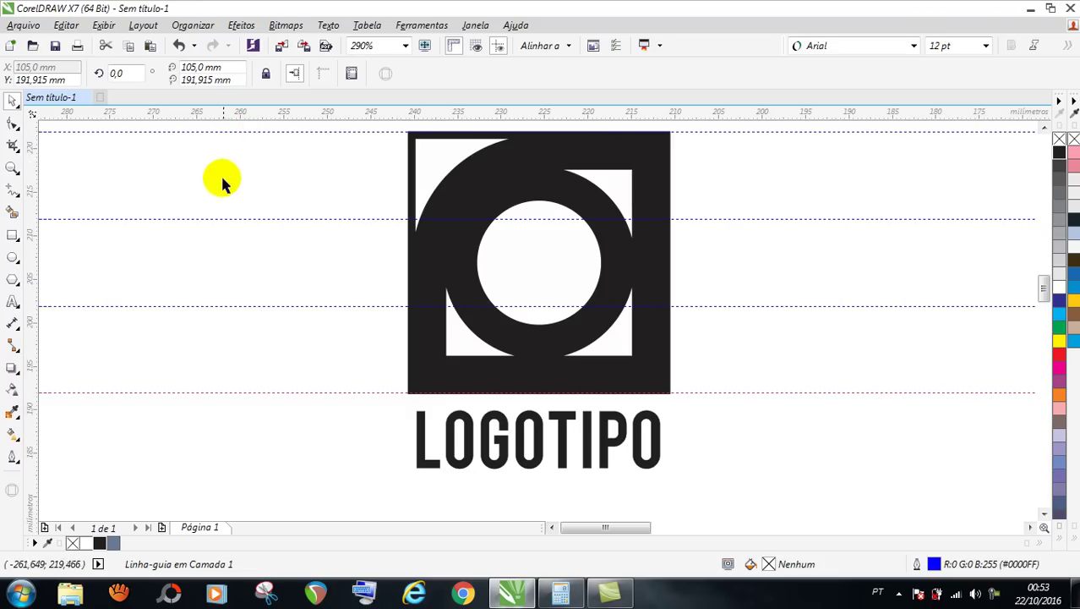
- Draw a rectangle about 12.1 by 10 mm between the two uppermost guidelines to check their spacing, and delete it
left_click(455, 427)
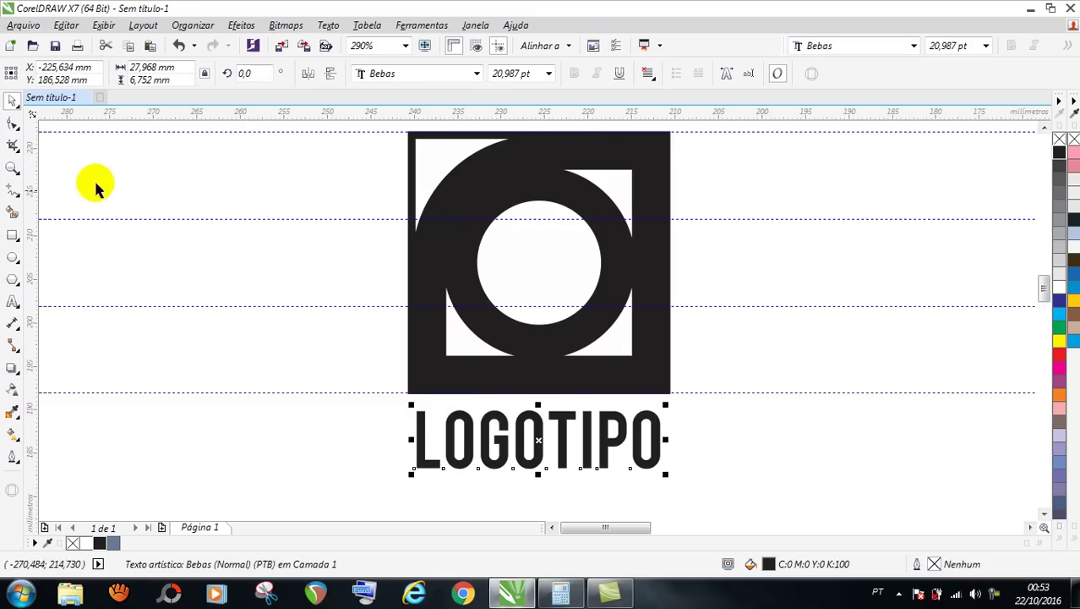
left_click(13, 236)
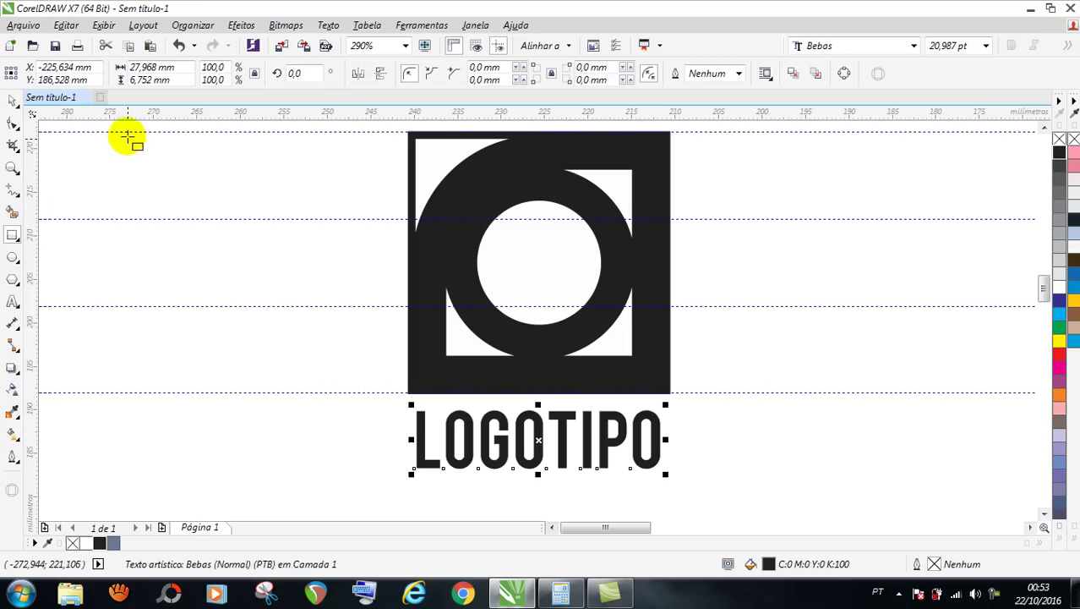
left_click_drag(130, 133, 235, 219)
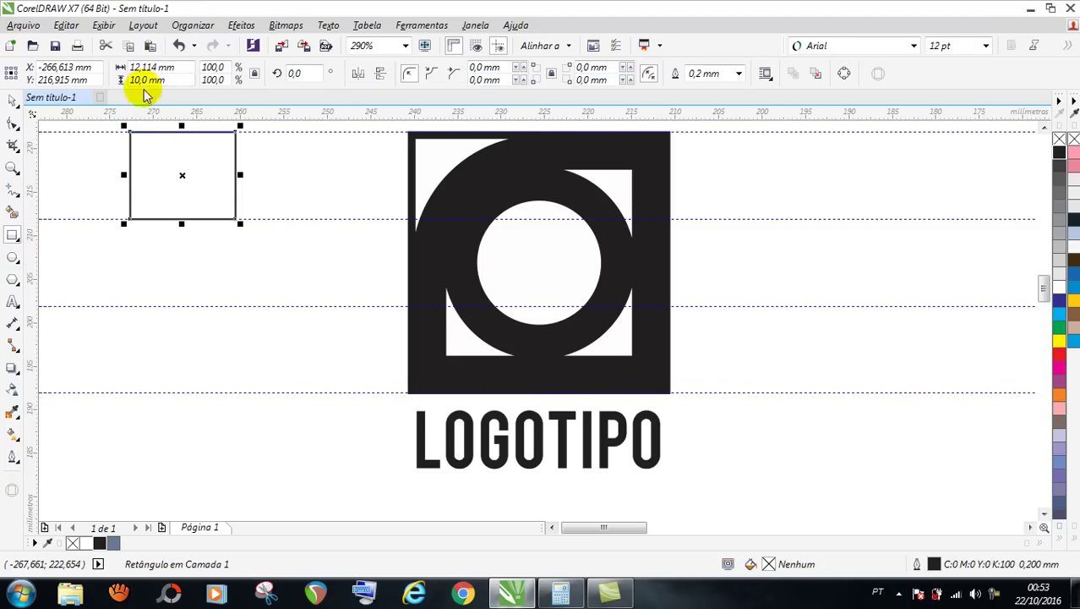
left_click(11, 99)
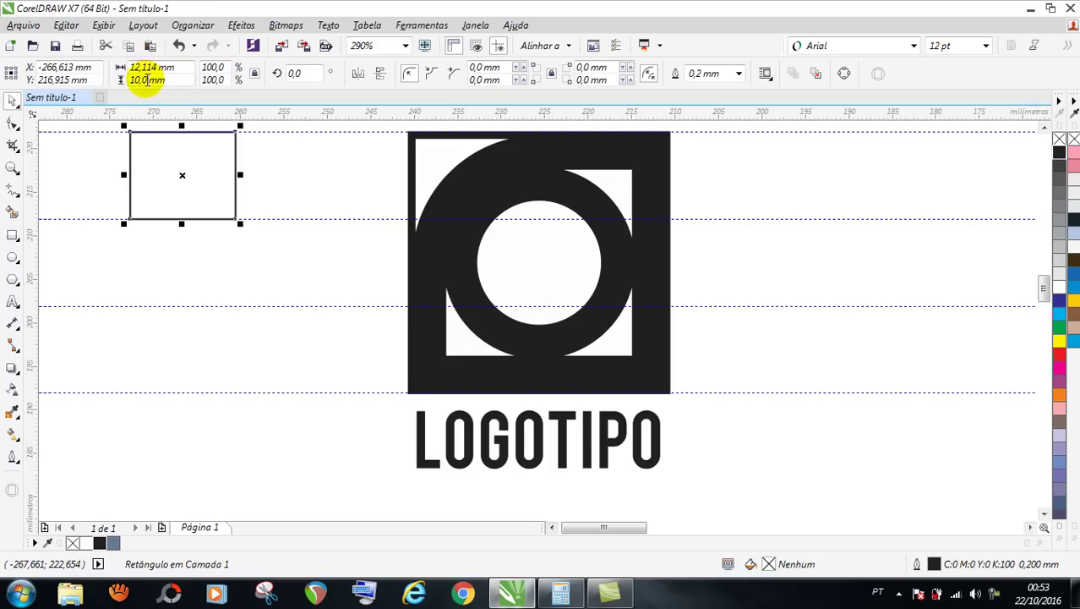
key("Delete")
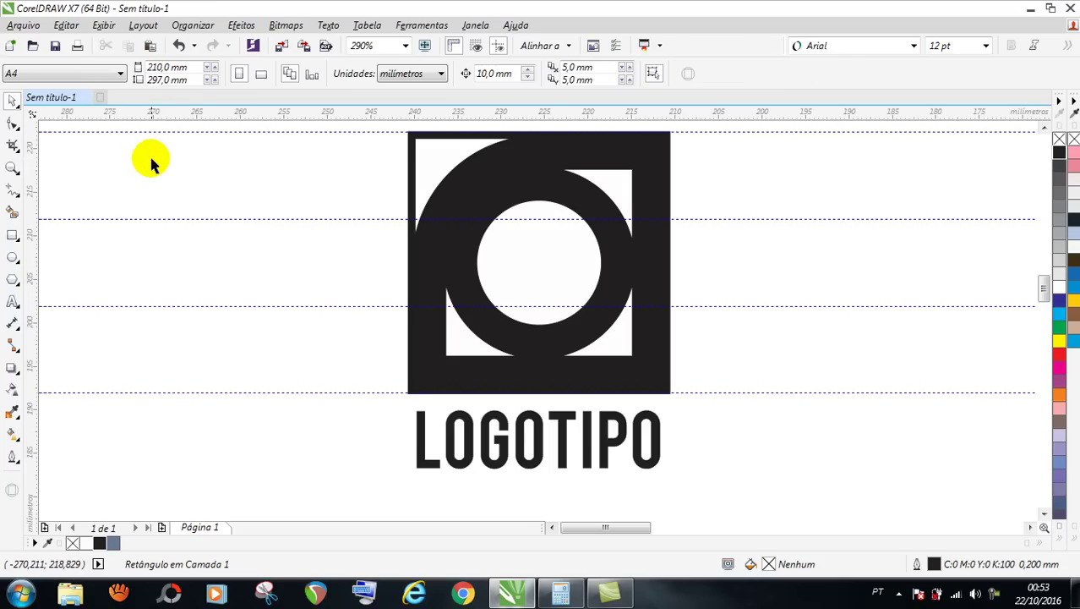
- Move the LOGOTIPO text slightly down, away from the symbol's bottom edge, to about Y 184.7 mm
scroll(506, 397, "down", 3)
scroll(499, 385, "up", 3)
left_click(501, 391)
left_click_drag(501, 392, 501, 401)
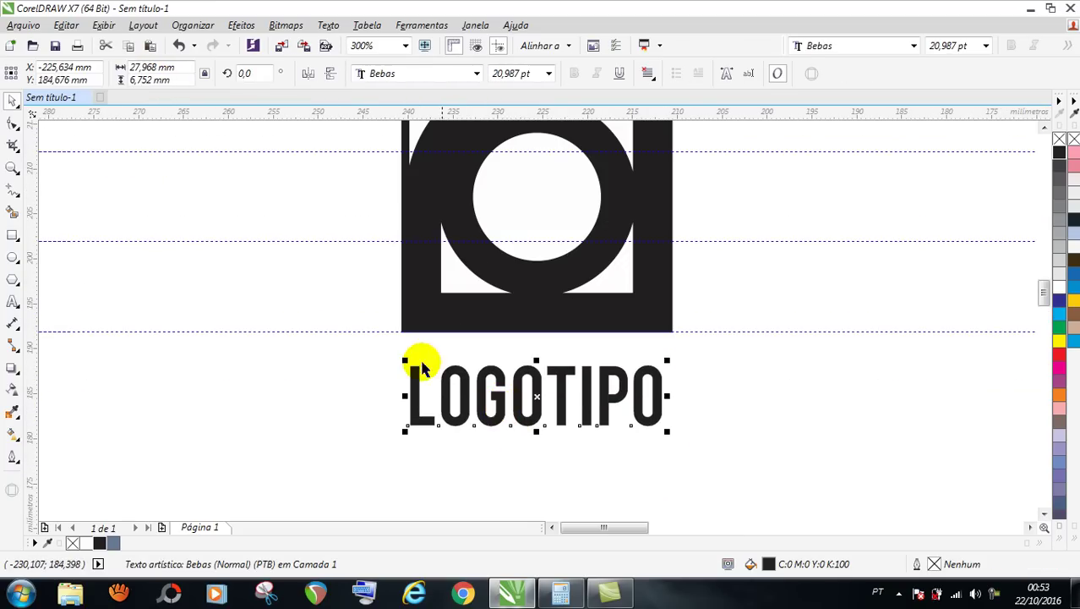
left_click(375, 330)
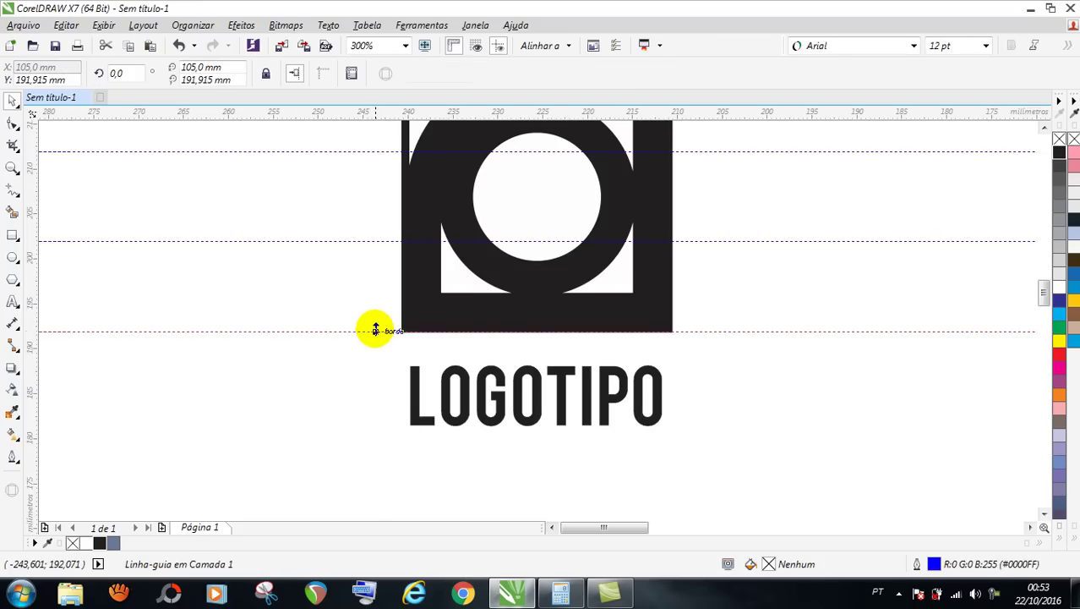
left_click_drag(380, 332, 380, 347)
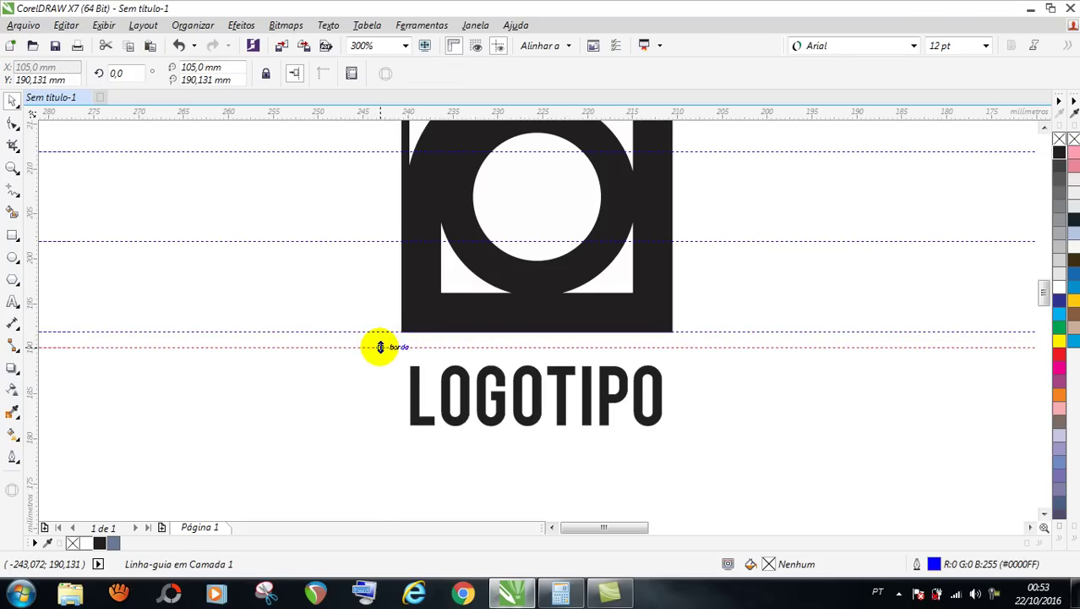
key("Delete")
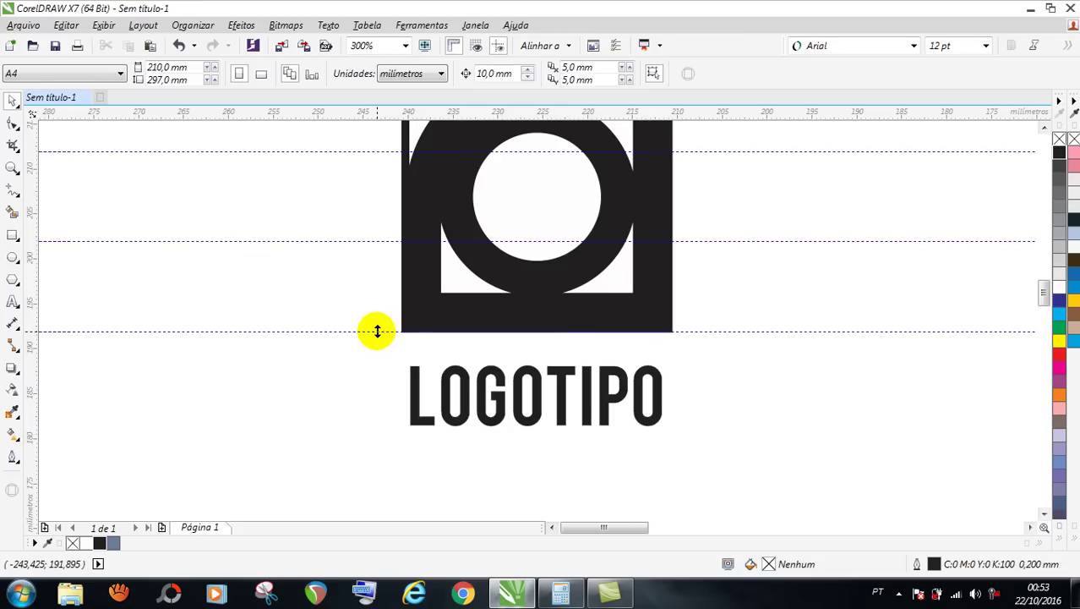
- Place a copy of the symbol's bottom-edge guideline just above the LOGOTIPO text, at about Y 188.4 mm
left_click(377, 331)
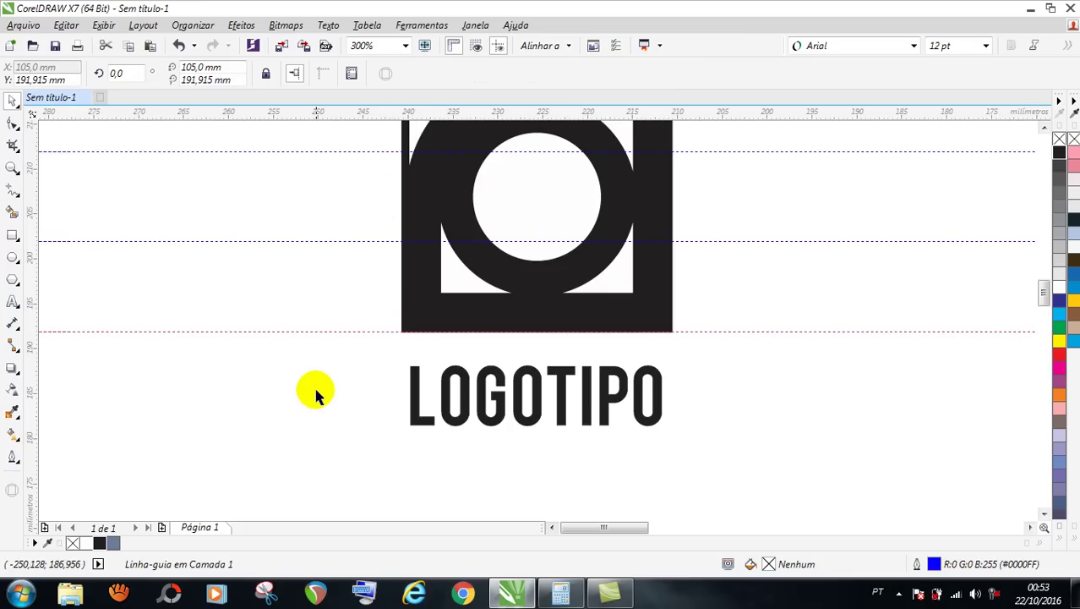
left_click(346, 365)
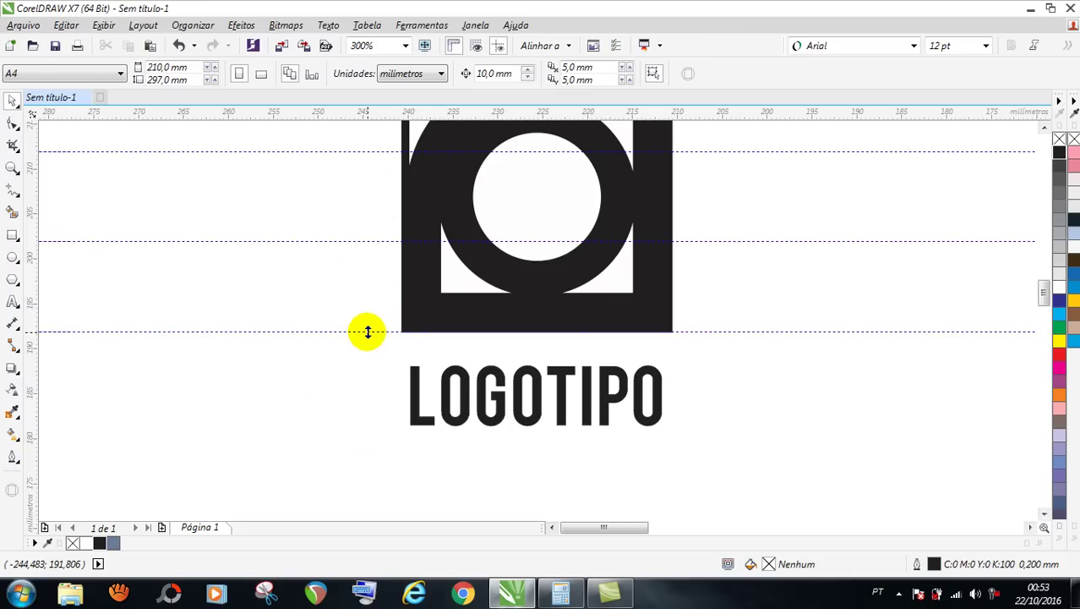
left_click(367, 331)
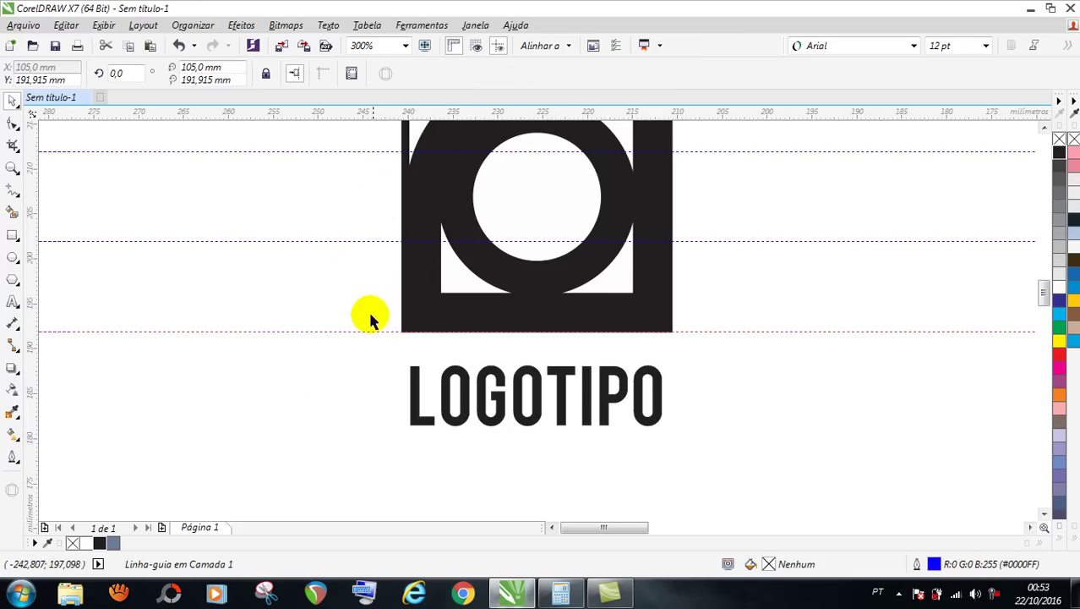
left_click_drag(371, 329, 382, 360)
key("ctrl+z")
left_click_drag(379, 331, 382, 364)
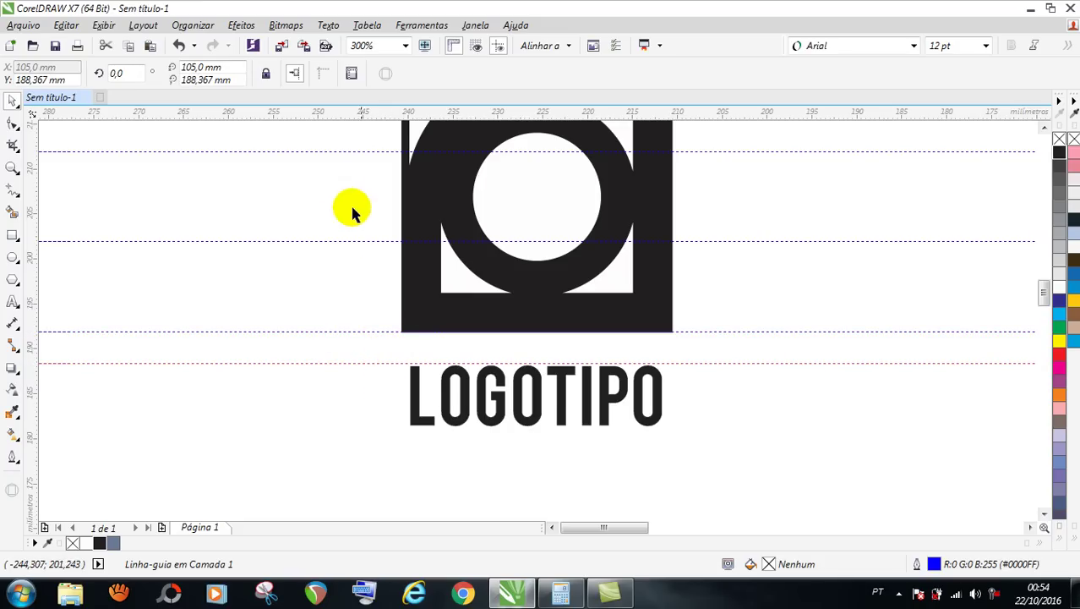
- Set the height of the LOGOTIPO text to 10 mm, keeping its proportions
left_click(412, 386)
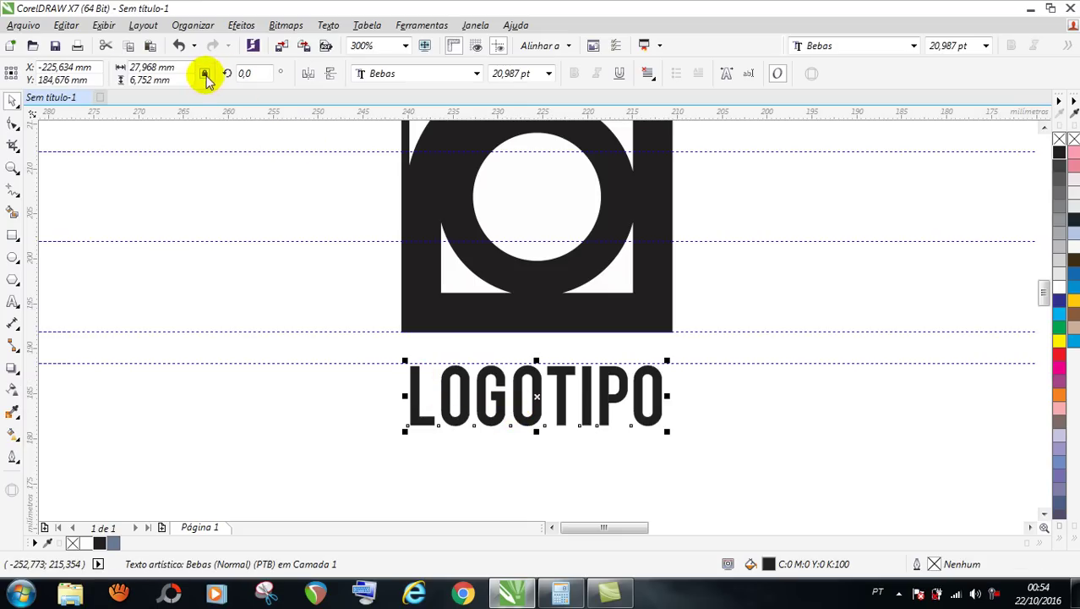
left_click_drag(154, 80, 114, 87)
key("Return")
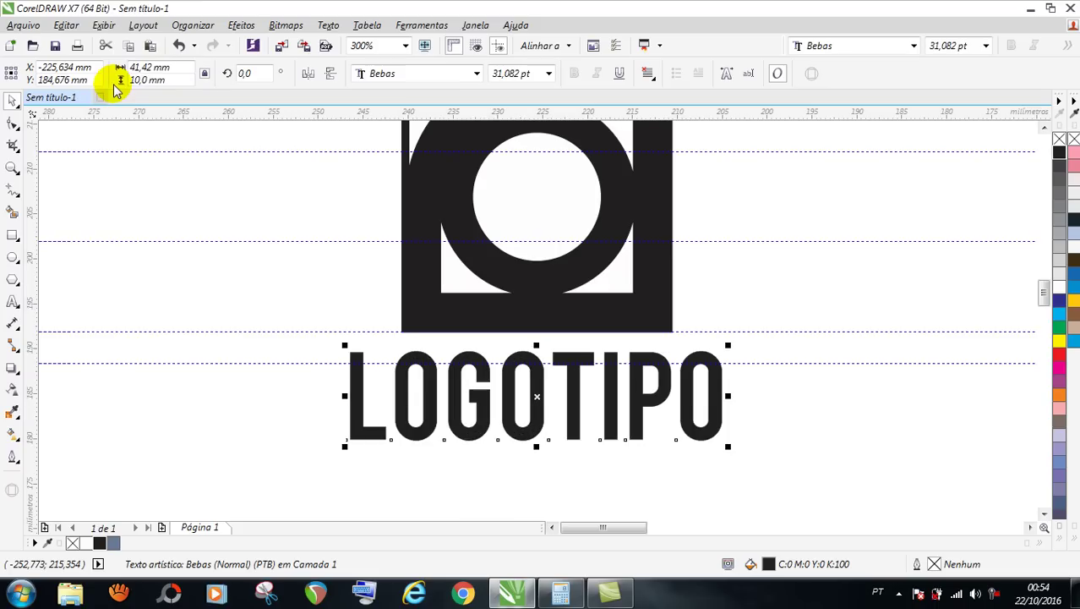
- Move the LOGOTIPO text down to about Y 183.4 mm so its top edge meets the guideline below the symbol
left_click_drag(503, 380, 498, 393)
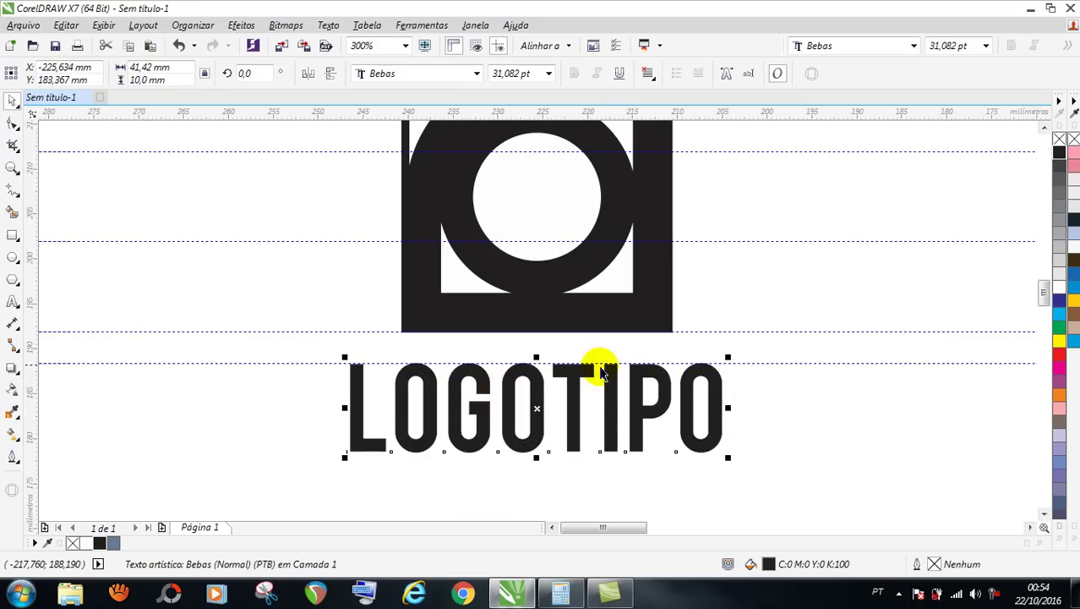
scroll(607, 365, "down", 3)
scroll(571, 351, "up", 3)
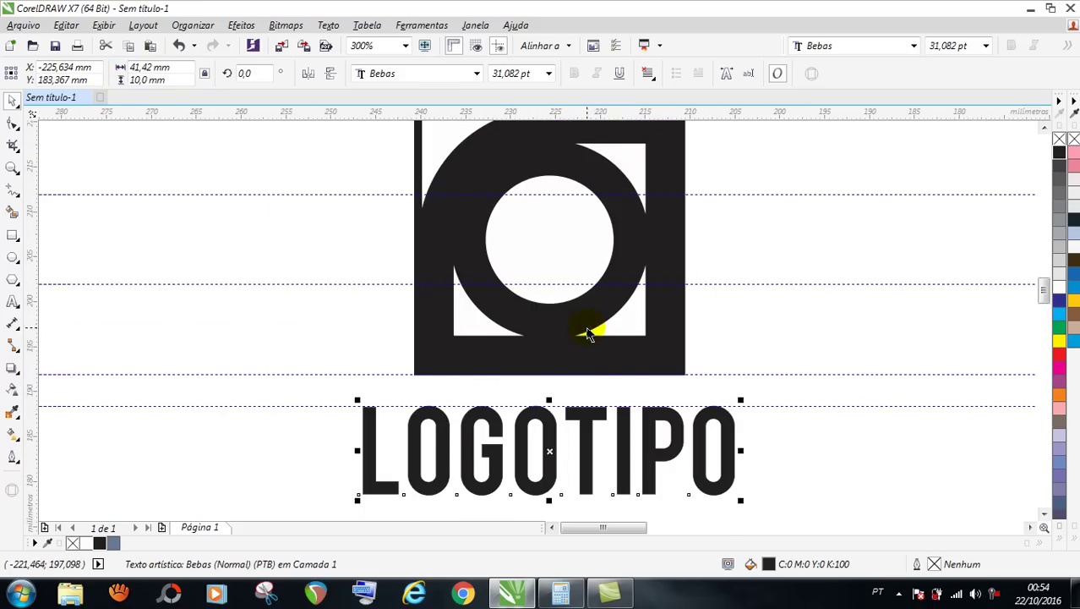
scroll(590, 334, "down", 3)
- Draw an outline-free rectangle about 95.3 by 61.6 mm around the symbol and text, and preview the logo in full screen
double_click(12, 167)
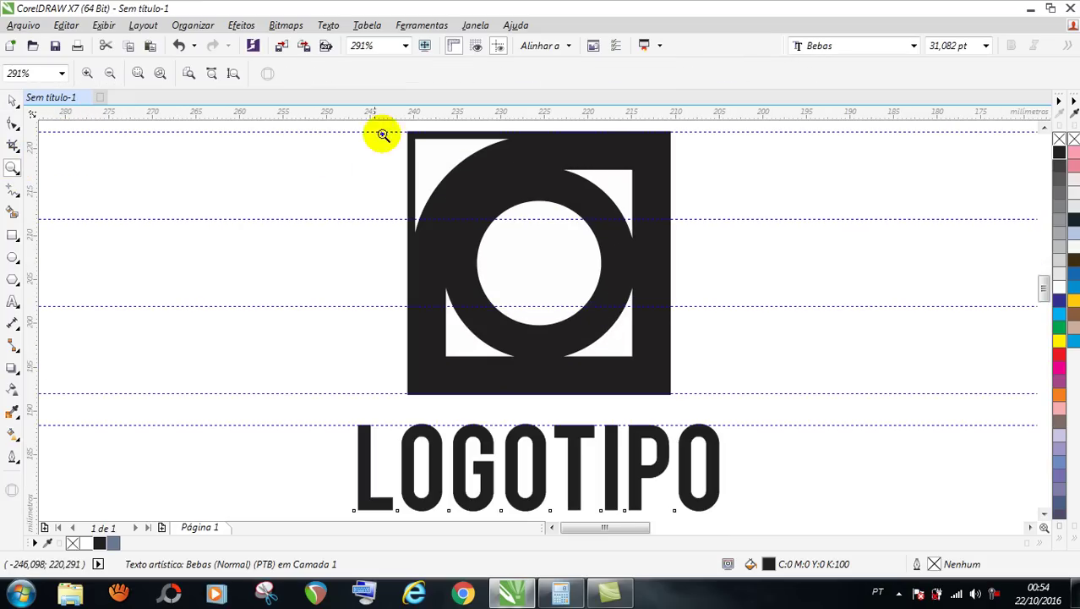
scroll(410, 157, "down", 2)
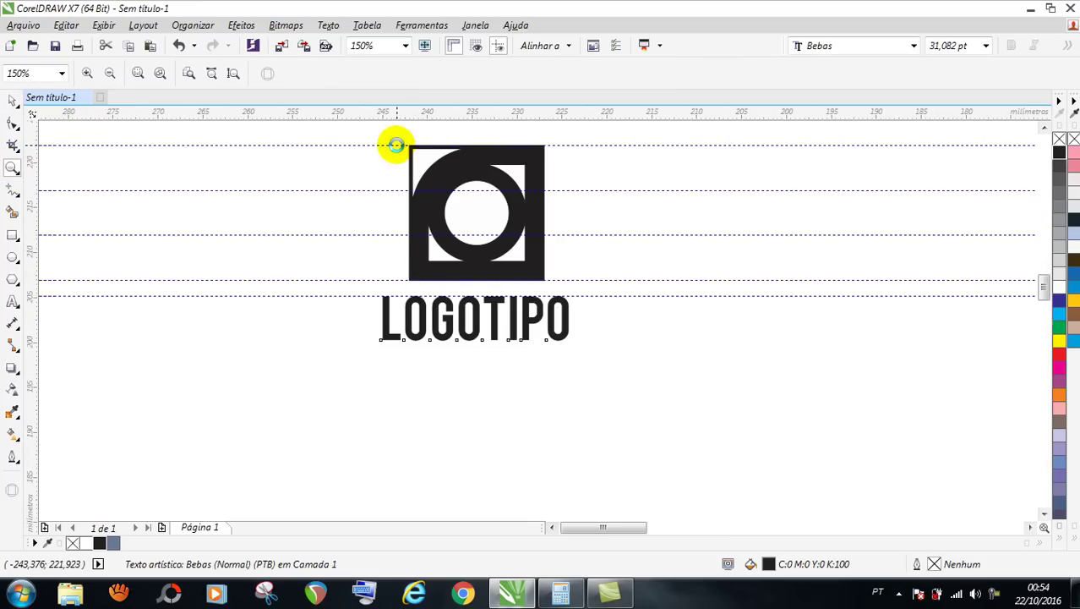
scroll(396, 146, "up", 2)
scroll(429, 191, "down", 2)
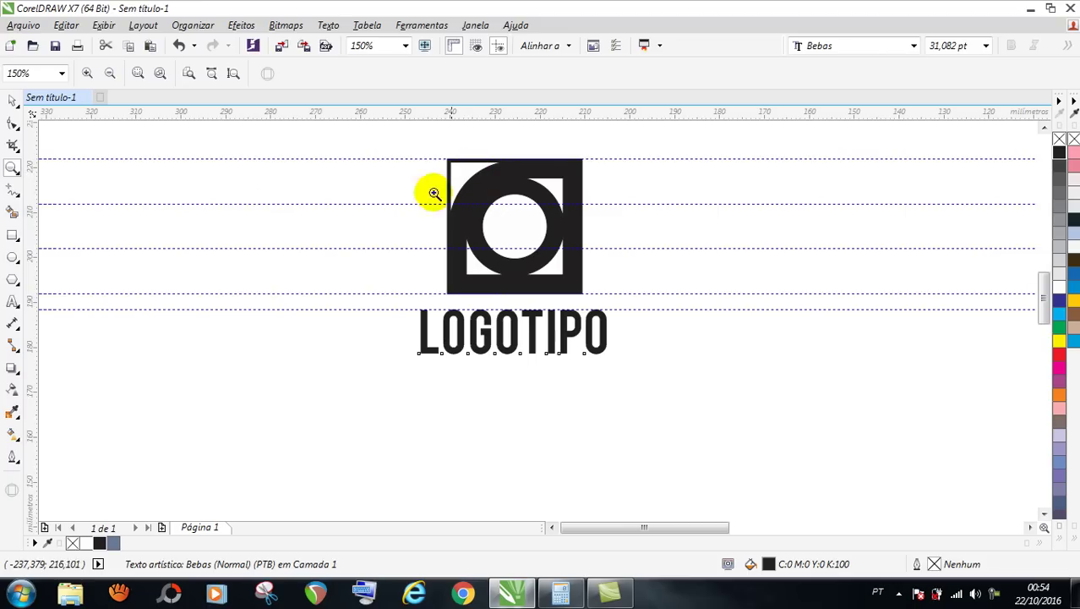
left_click(11, 235)
left_click_drag(298, 127, 725, 402)
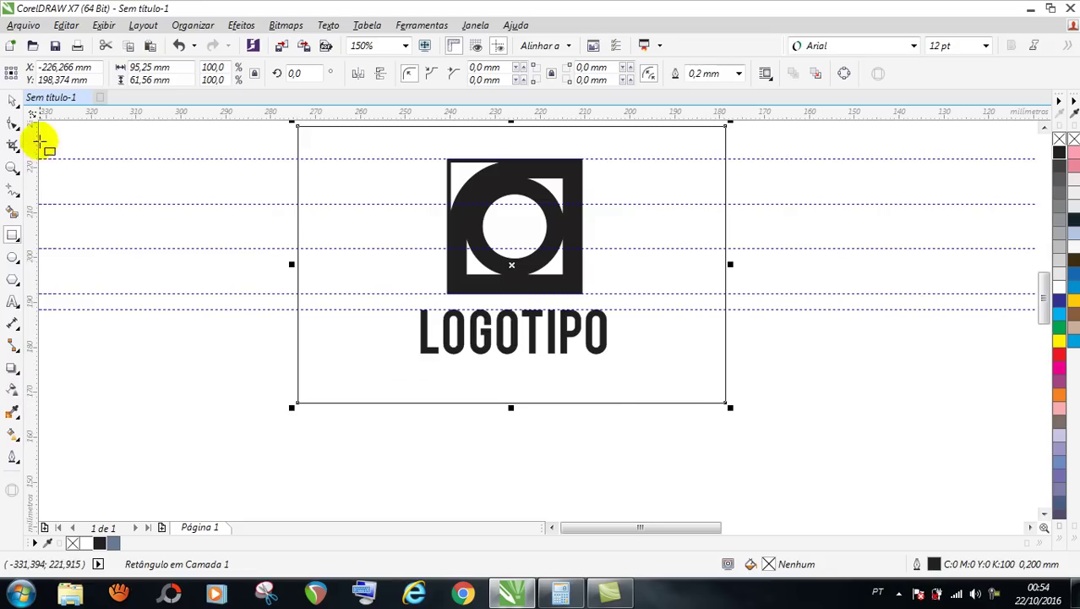
left_click(12, 99)
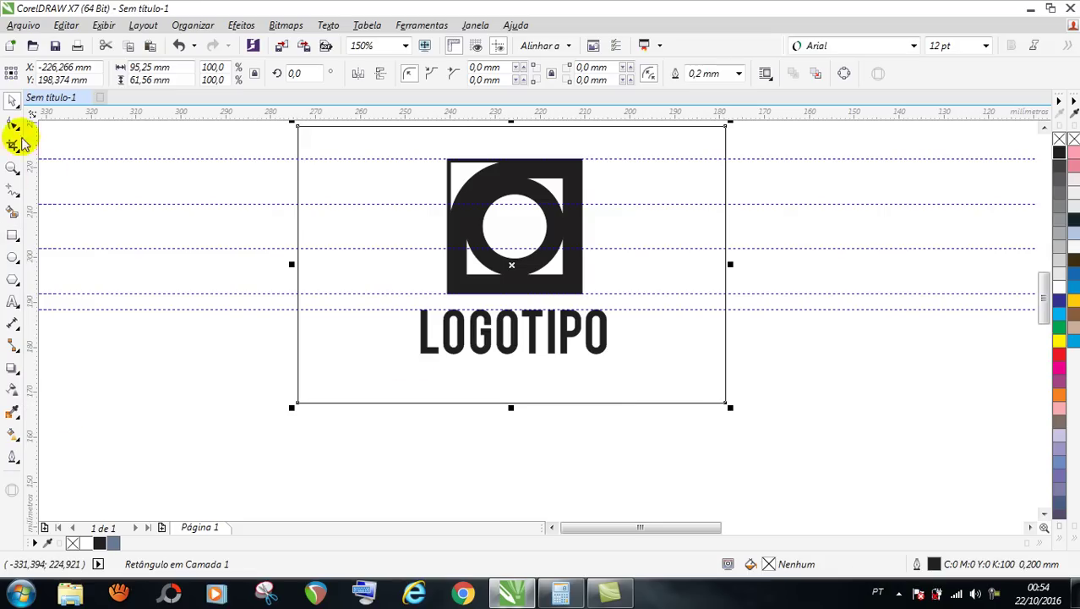
right_click(73, 543)
double_click(12, 168)
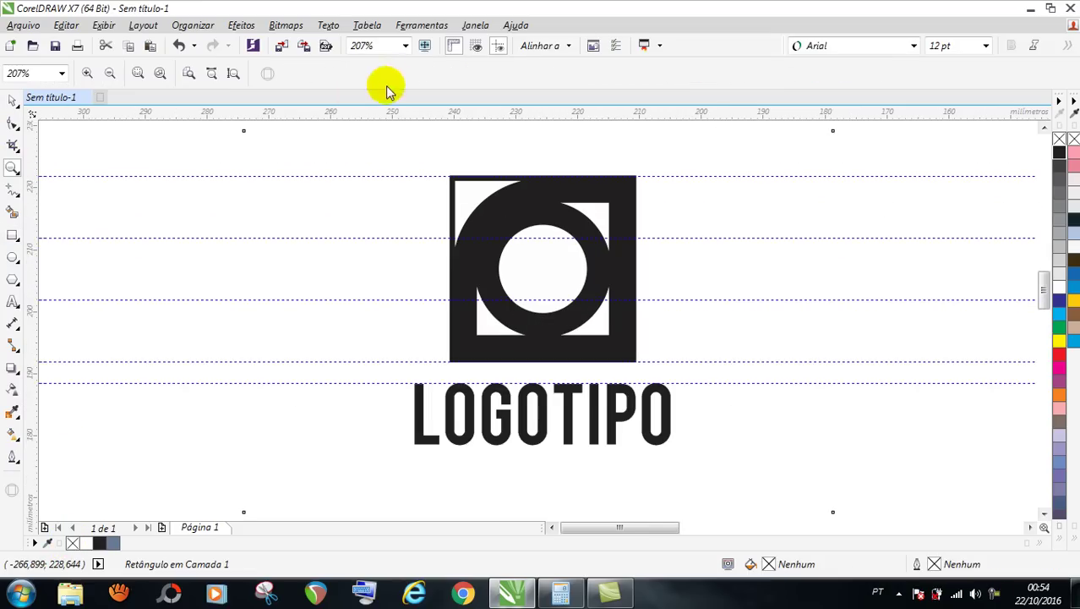
left_click(425, 46)
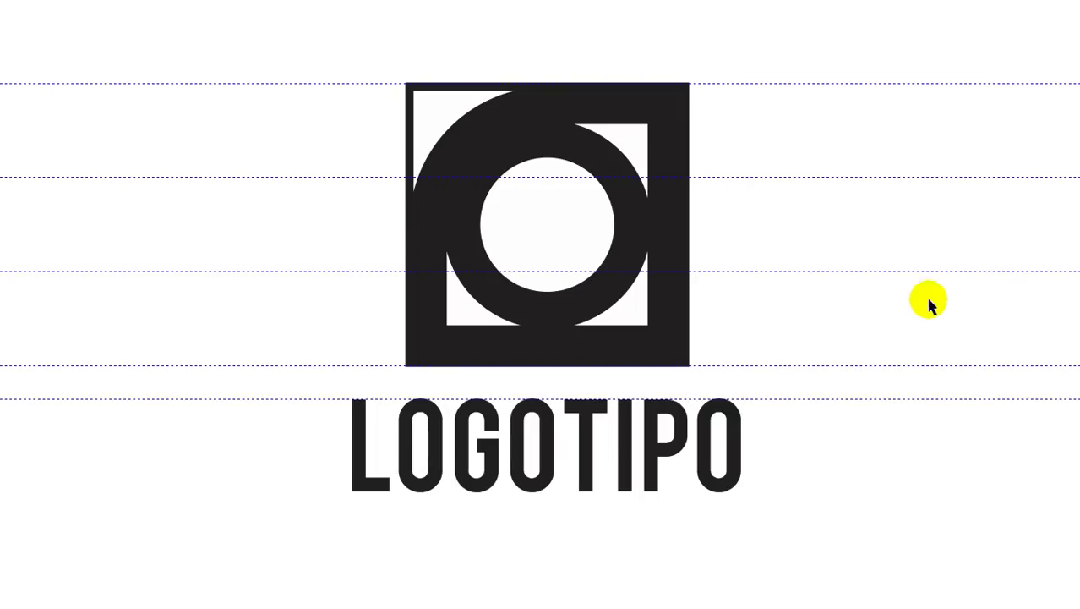
left_click(970, 329)
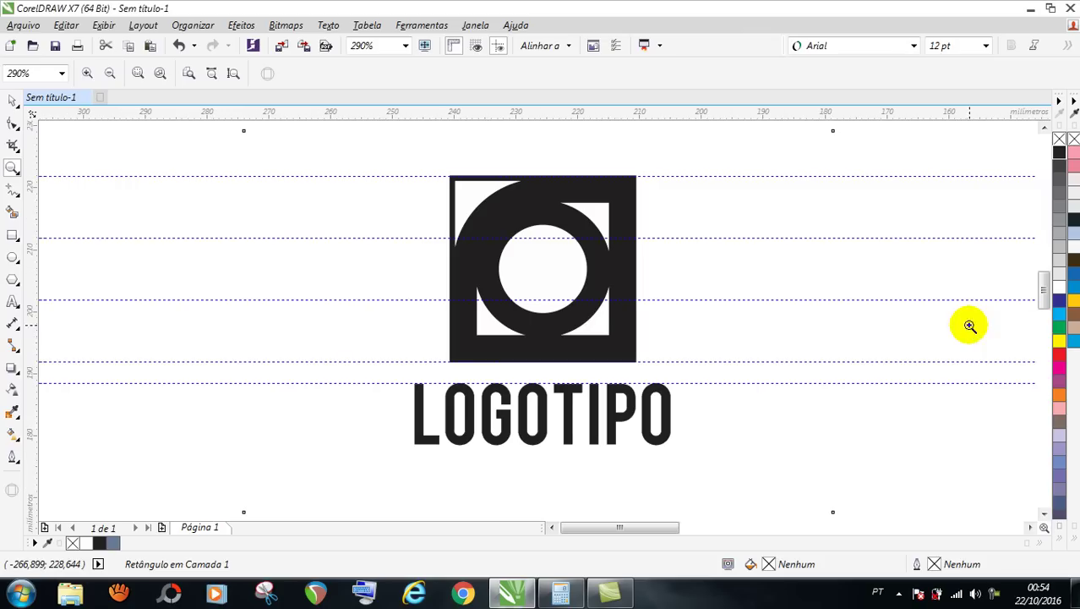
- Duplicate the guideline at the LOGOTIPO text's top edge 10 mm lower, along the text's bottom edge
left_click(13, 103)
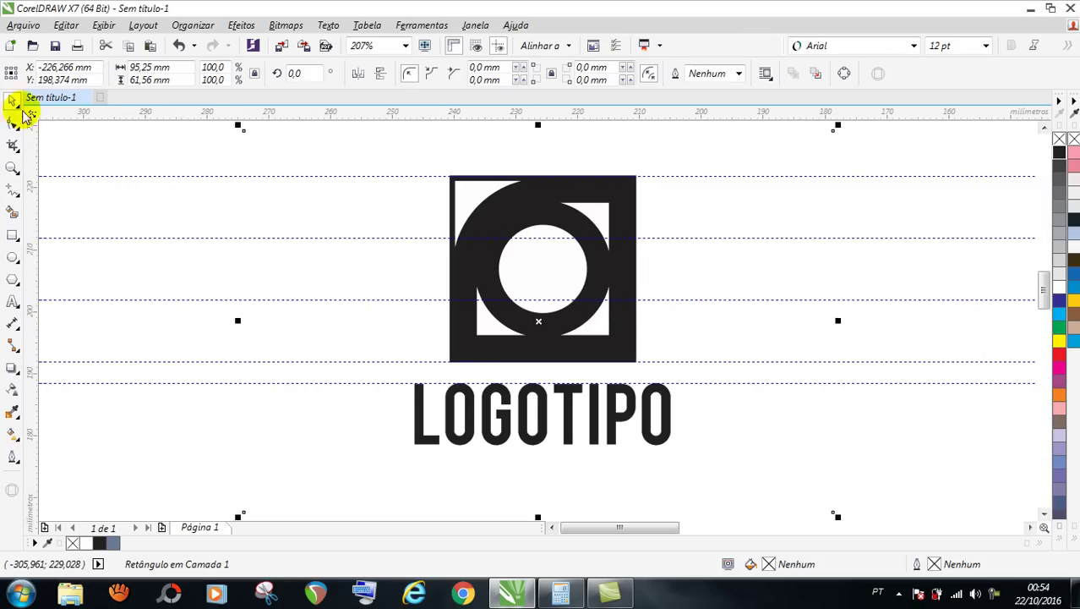
left_click(216, 165)
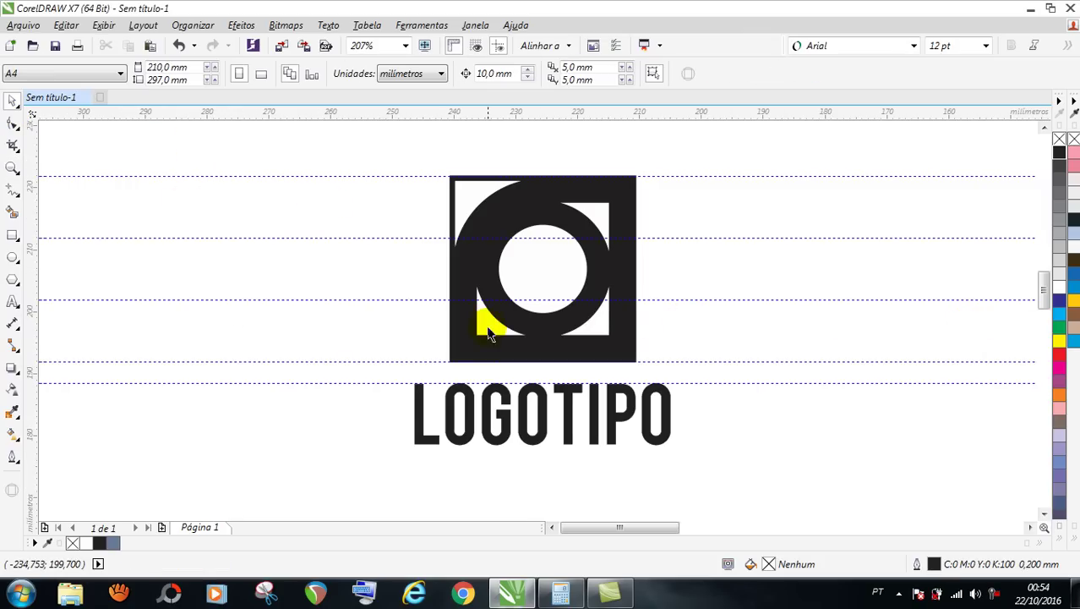
left_click(394, 383)
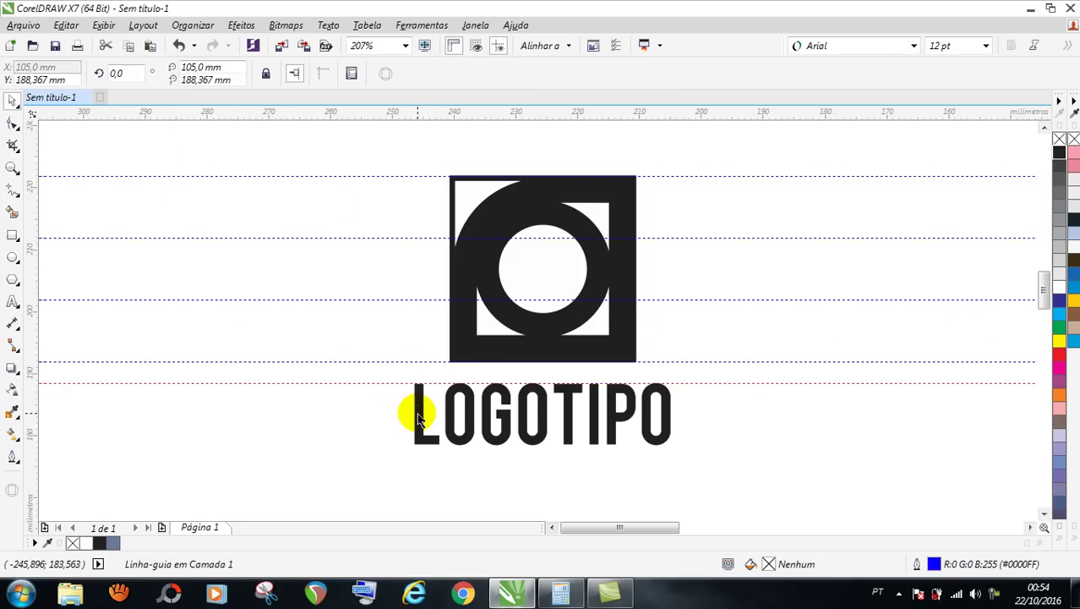
key("ctrl+d")
left_click(516, 471)
left_click(217, 475)
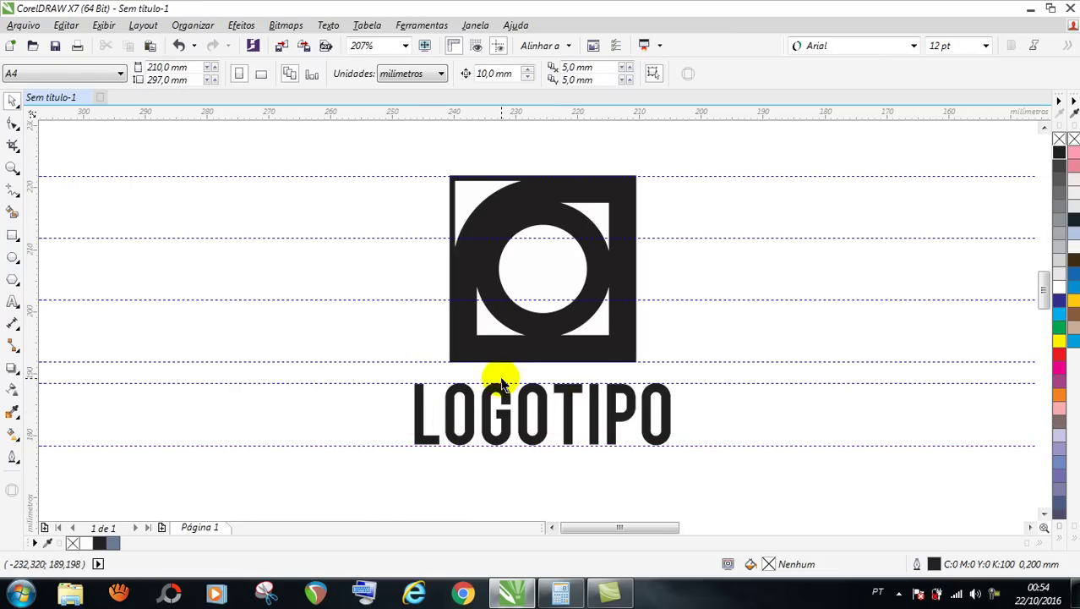
- Place a copy of the text's bottom-edge guideline slightly below it, at about Y 176.4 mm
scroll(494, 381, "down", 3)
scroll(452, 355, "up", 3)
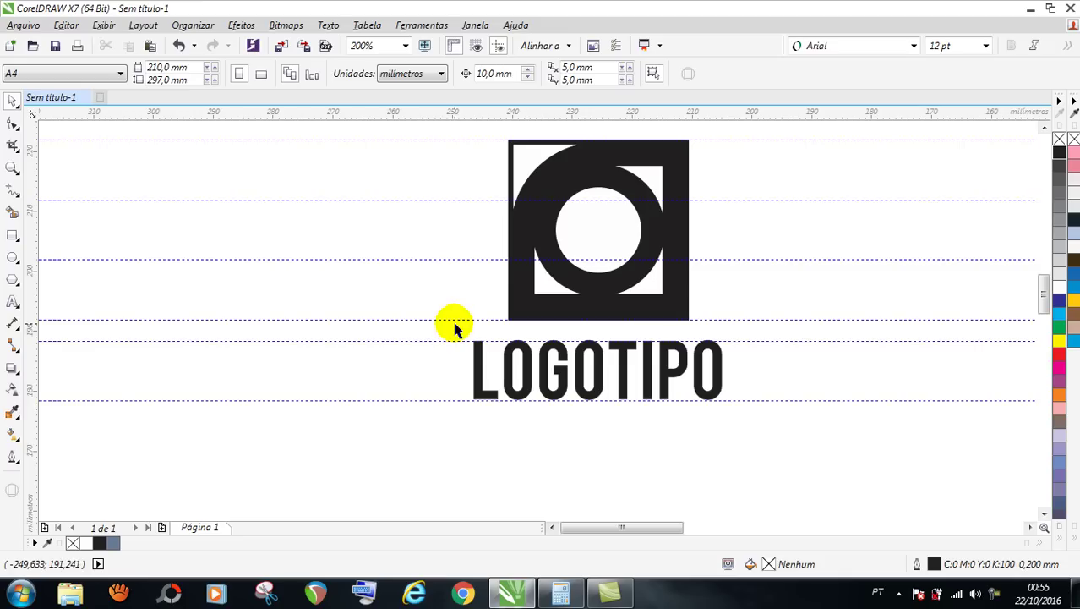
left_click(435, 400)
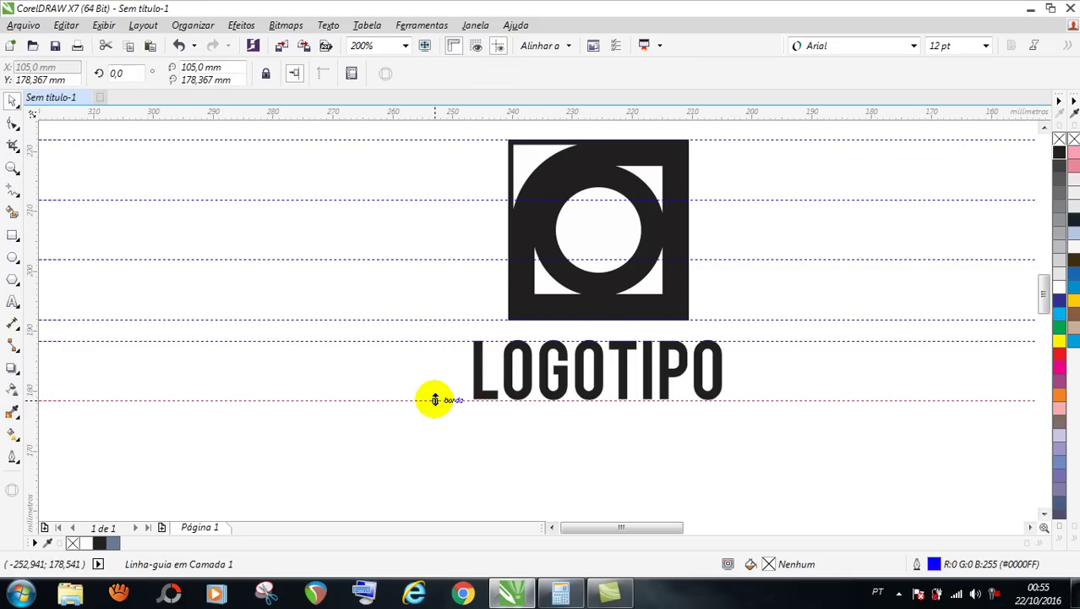
left_click_drag(440, 399, 442, 413)
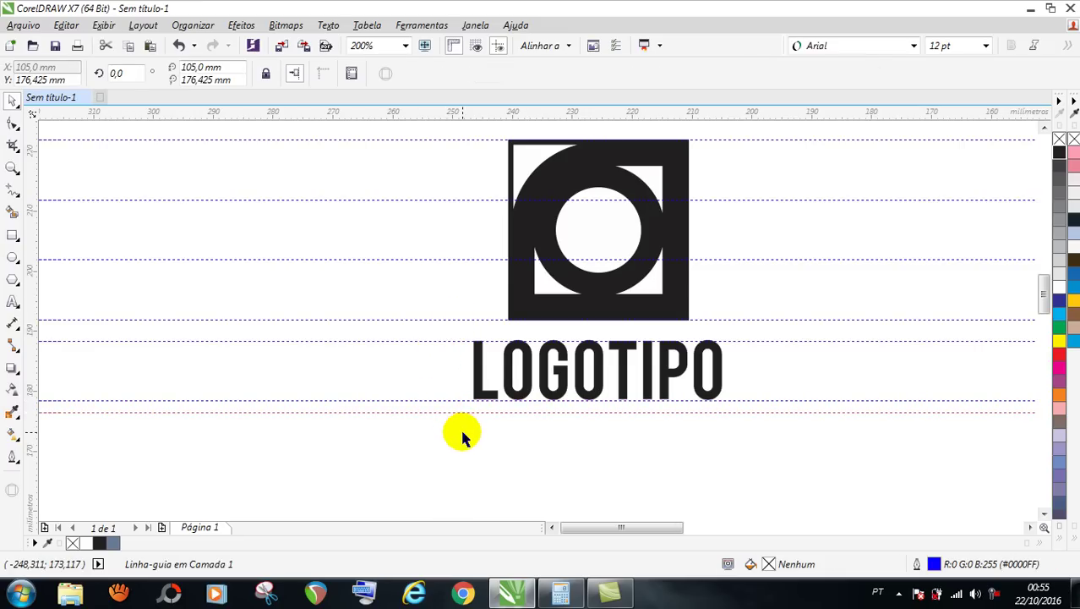
left_click(461, 429)
left_click(252, 428)
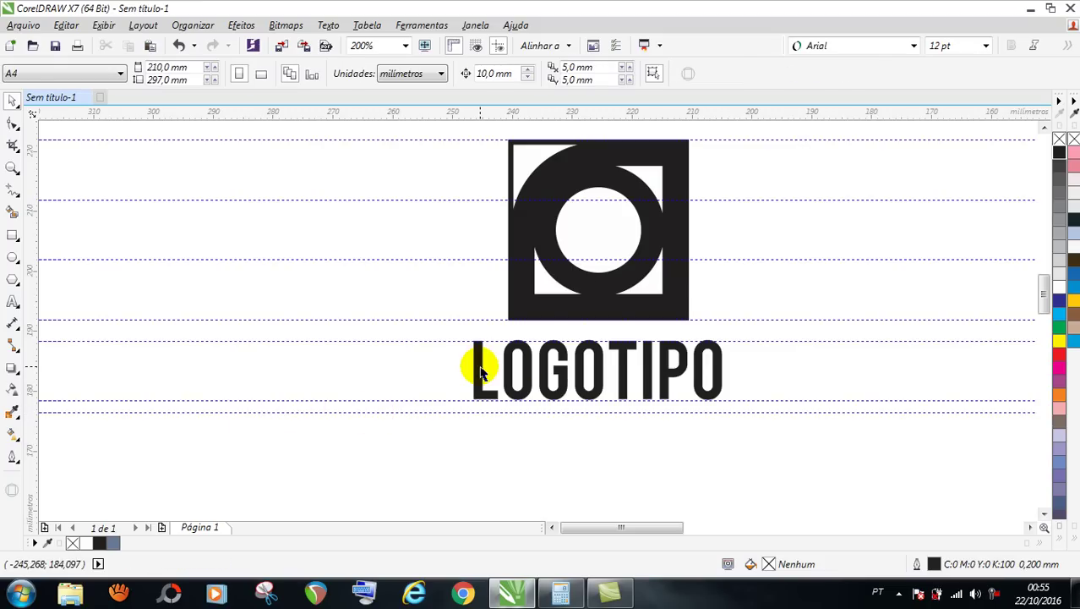
- Switch to the Calculator and divide the text's 10 mm height by 3
left_click(480, 363)
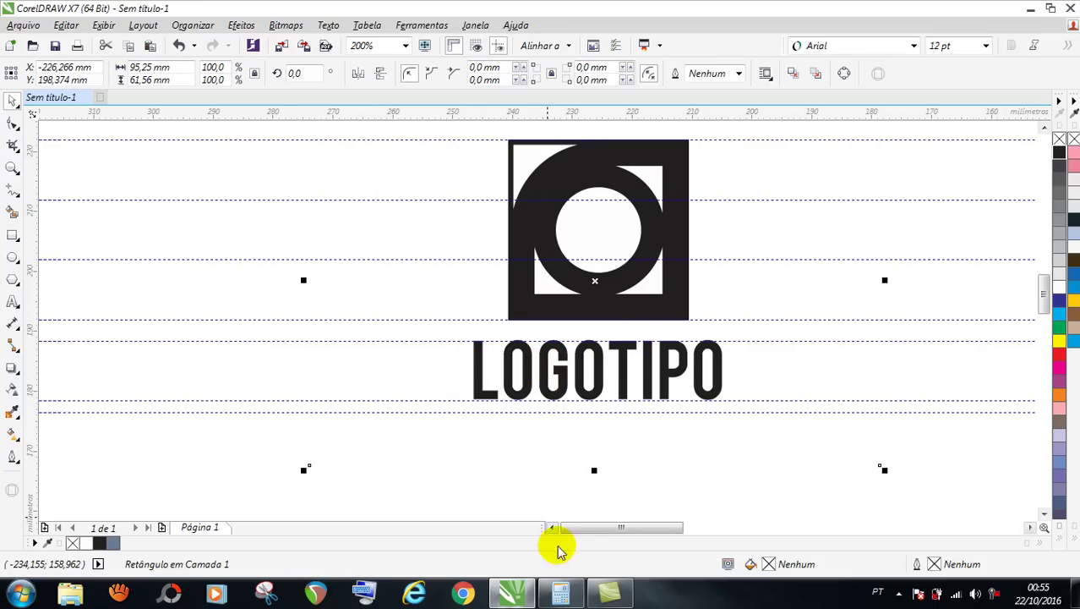
left_click(561, 591)
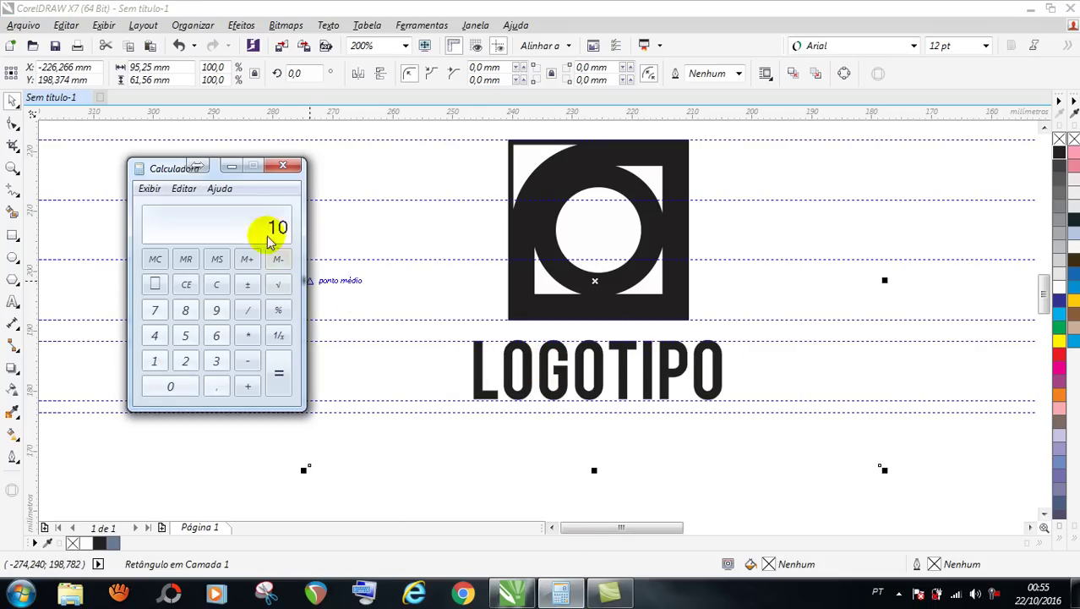
left_click(249, 310)
left_click(215, 360)
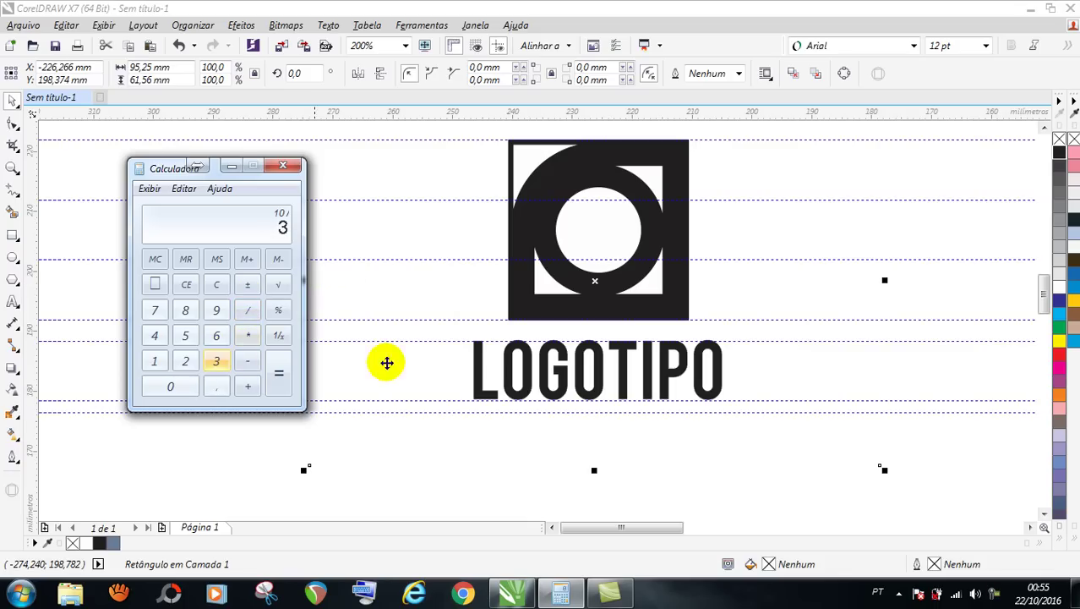
left_click(276, 377)
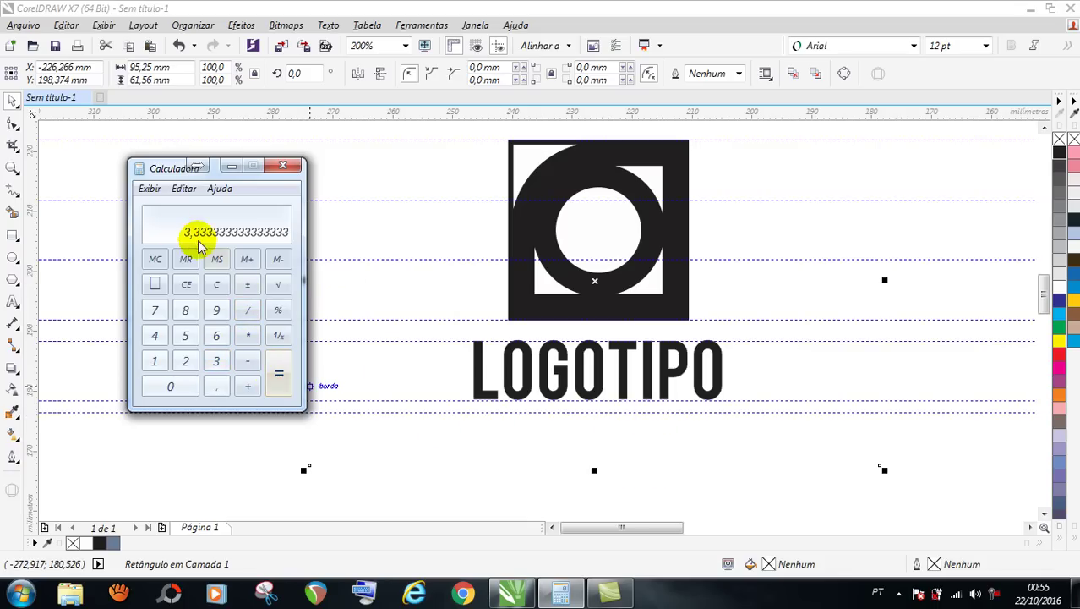
left_click(231, 166)
- Set the nudge distance to 3.3 mm and place a copy of the lowest guideline that distance below it
left_click(524, 456)
left_click(270, 454)
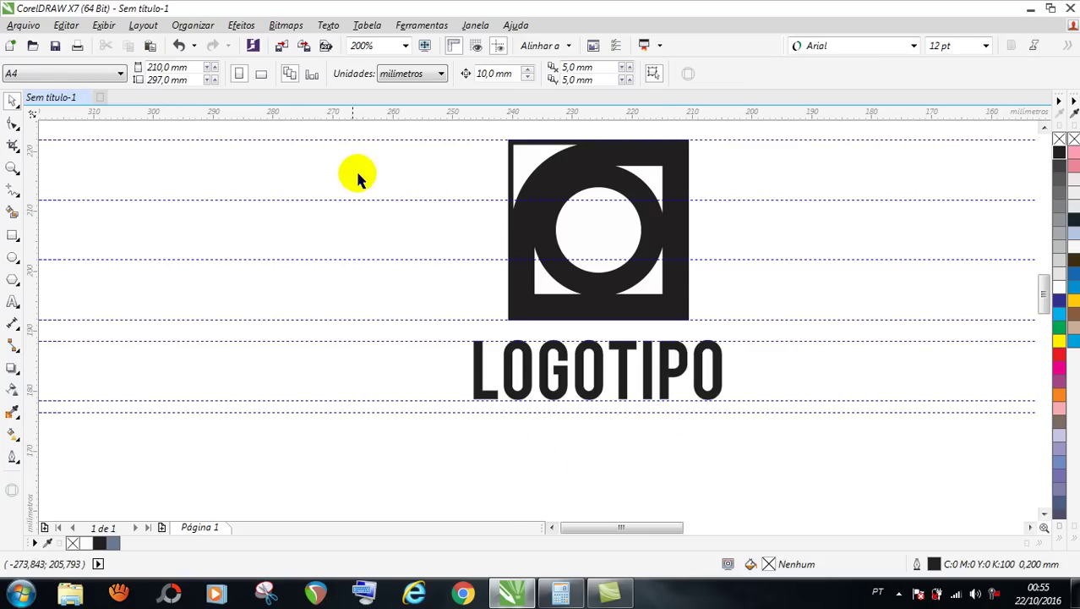
double_click(488, 73)
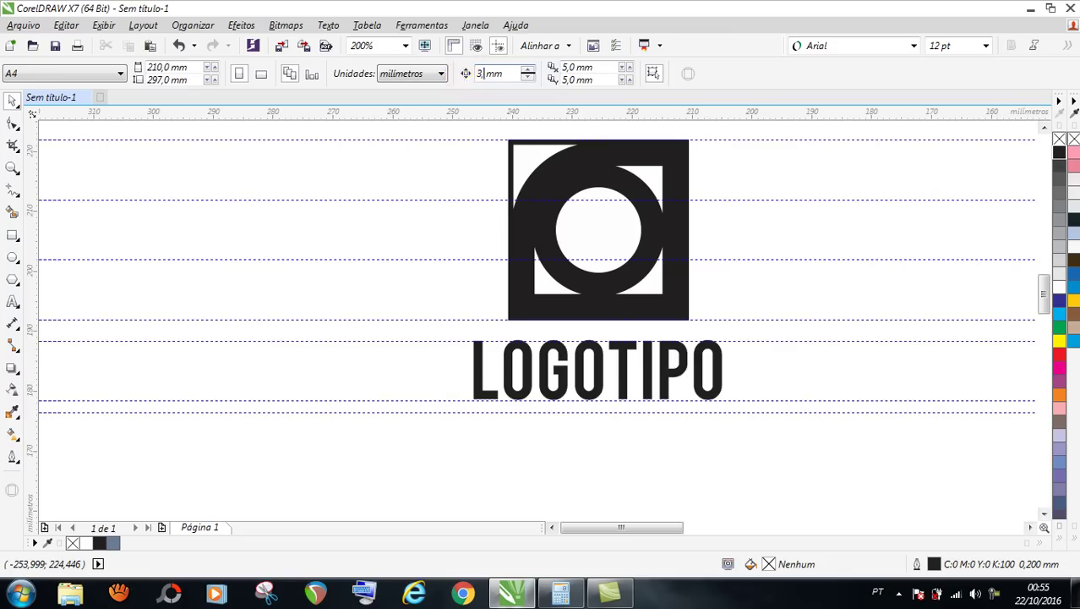
type("3,3")
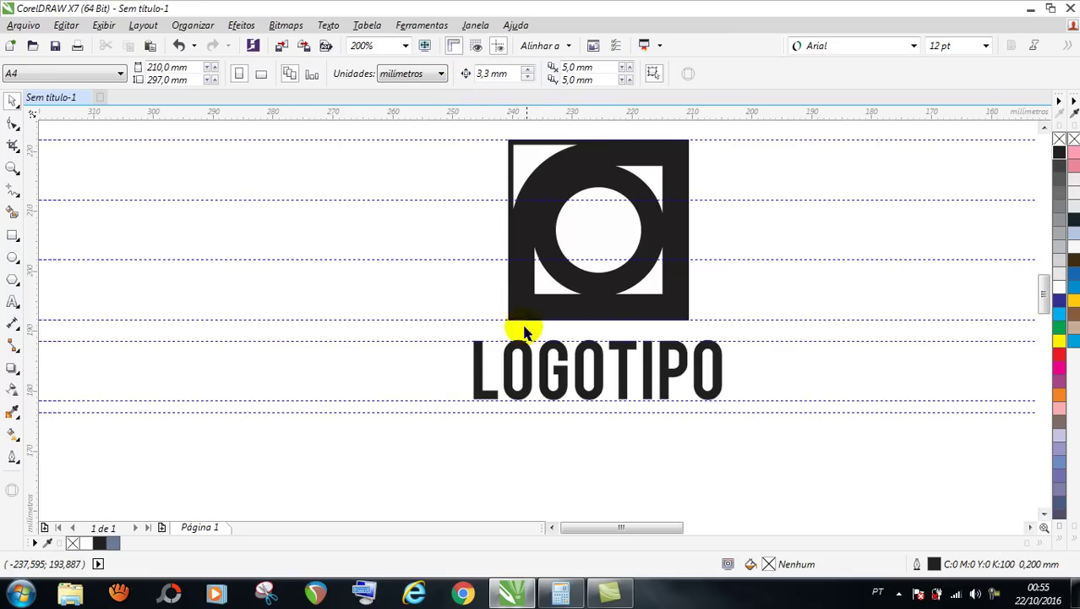
left_click(433, 422)
left_click(434, 412)
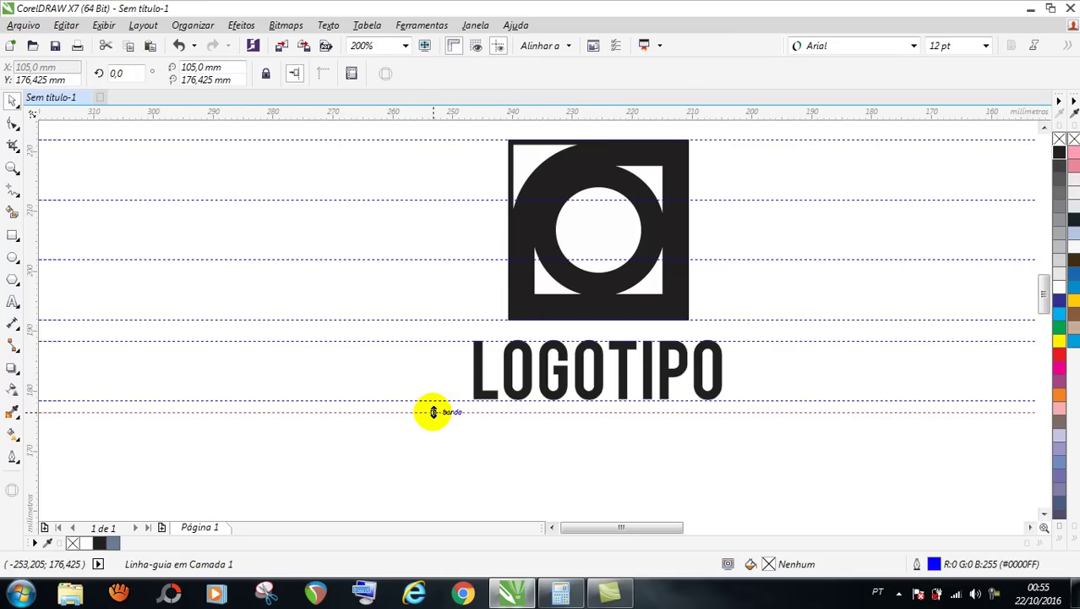
key("ctrl+d")
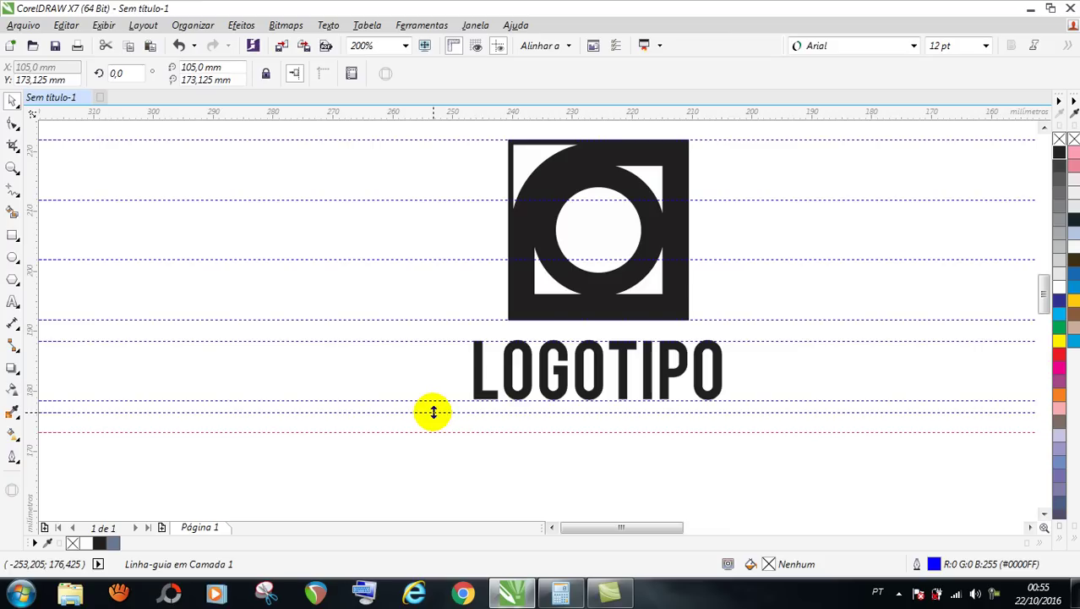
left_click(535, 484)
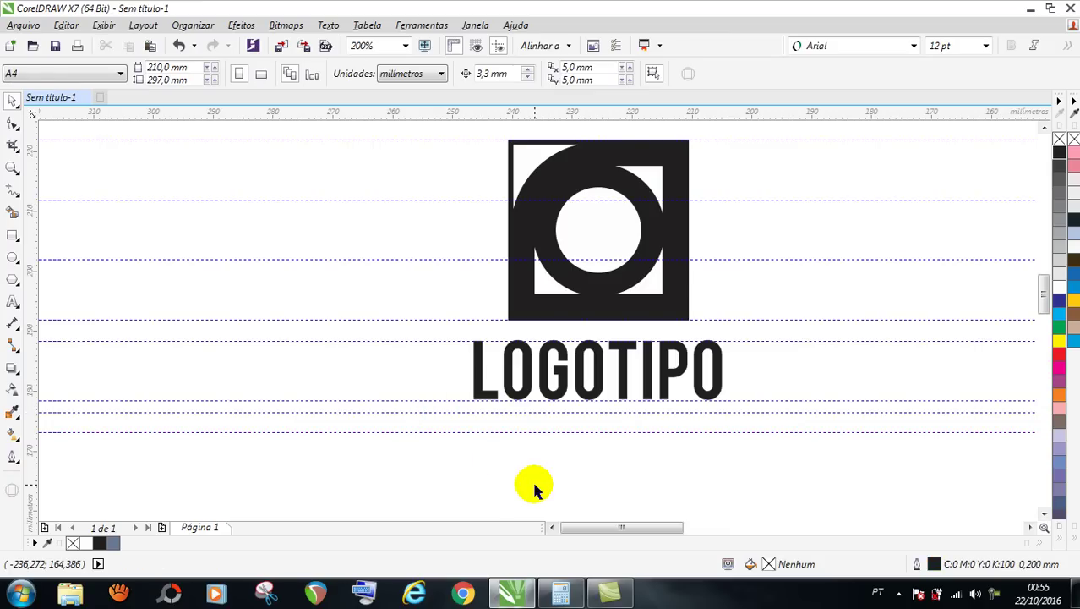
- Place a scaled-down copy of the LOGOTIPO text, about 13 by 3.1 mm, between the two lowest guidelines
left_click(510, 379)
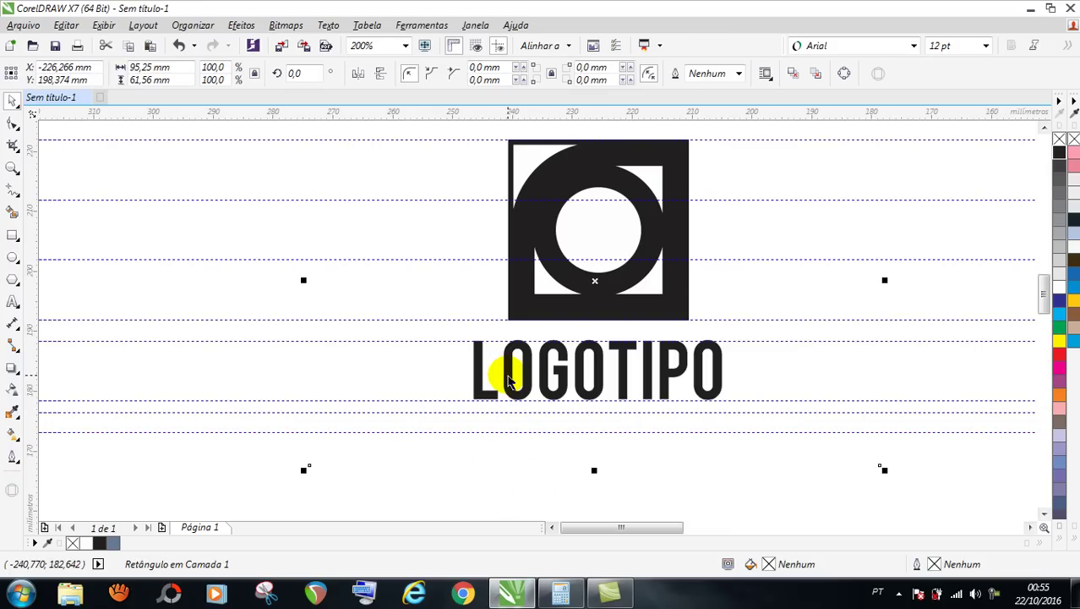
left_click(510, 379)
left_click(414, 360)
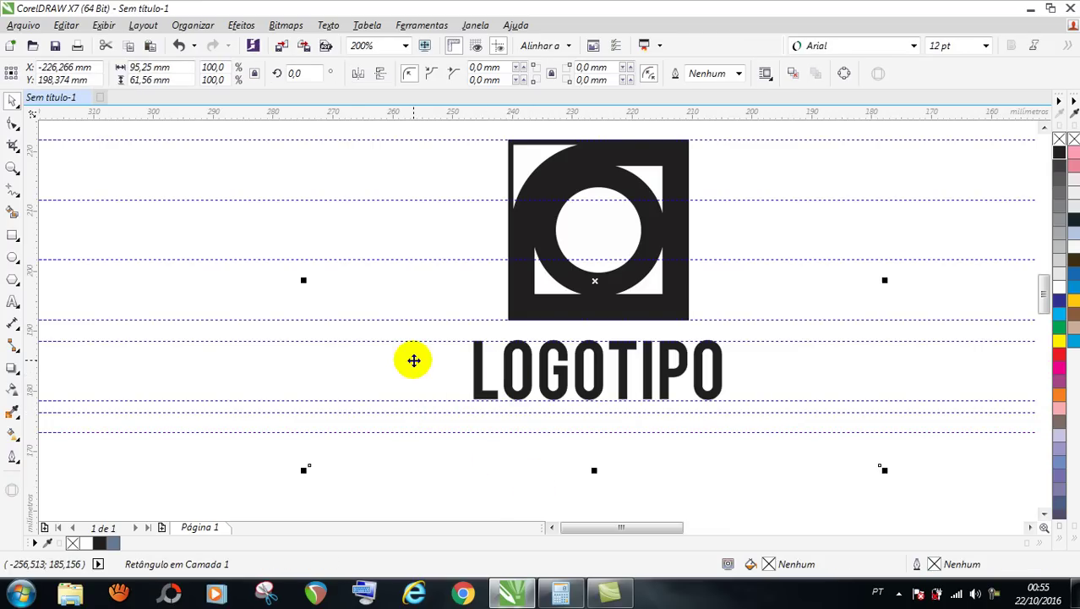
left_click(454, 512)
left_click(478, 370)
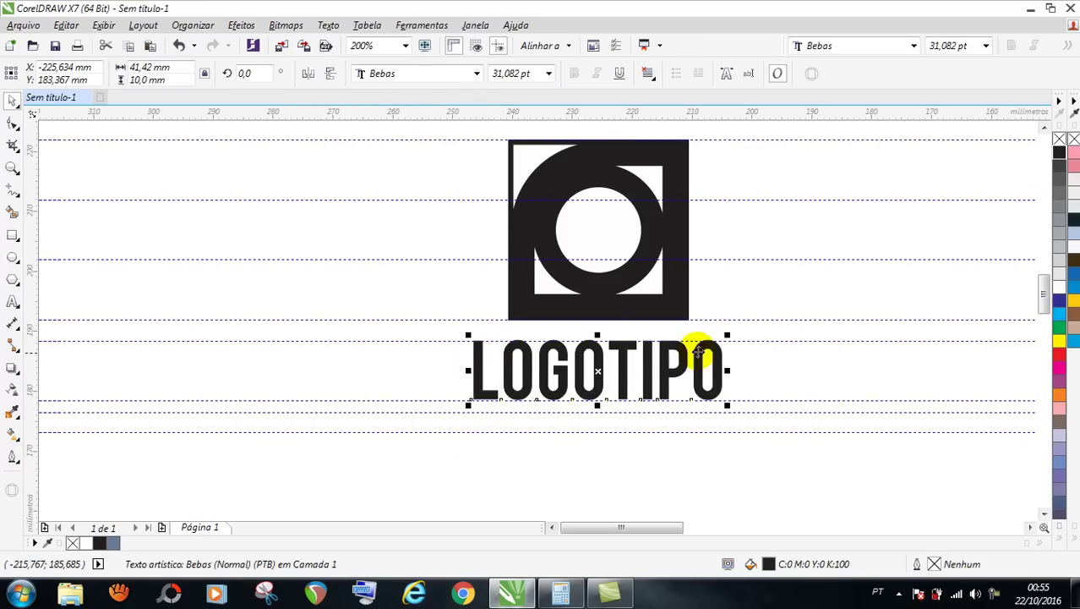
left_click_drag(727, 336, 516, 418)
- Replace the wording of the small text copy with VIDEOAULA
double_click(516, 418)
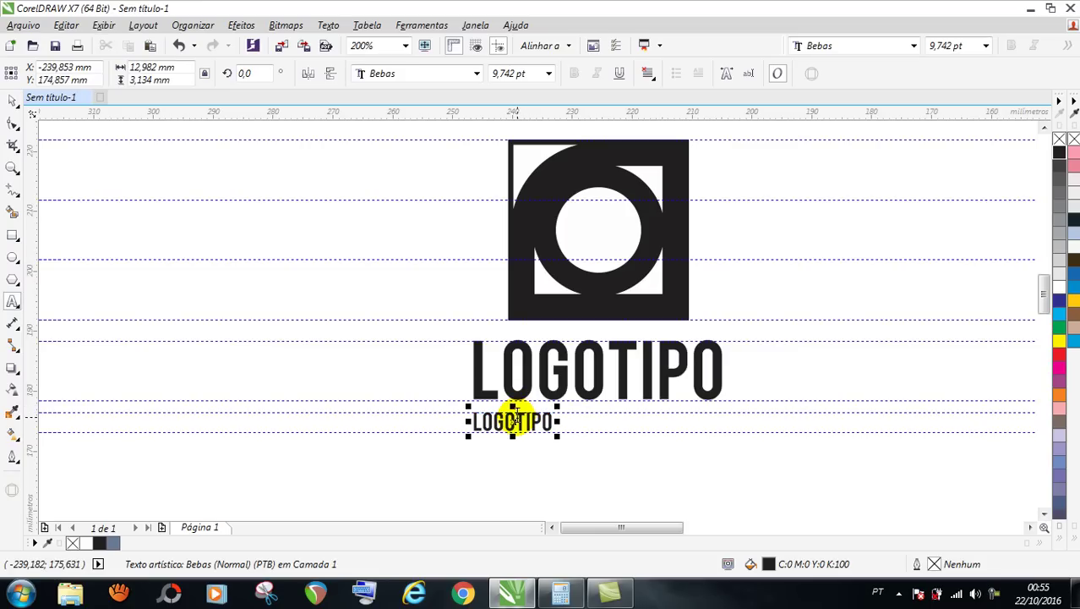
double_click(516, 417)
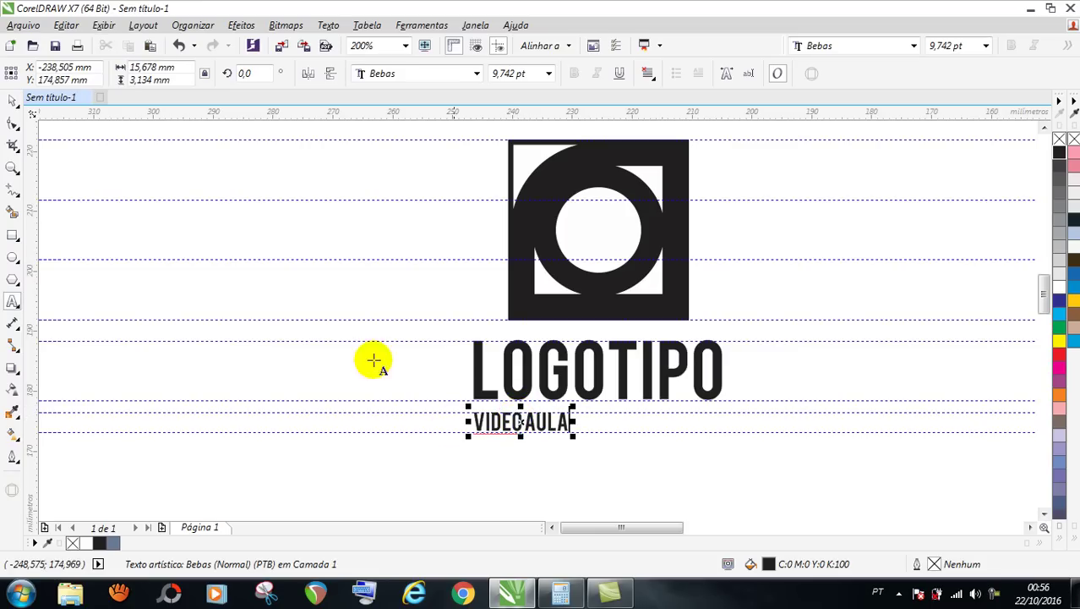
left_click(14, 100)
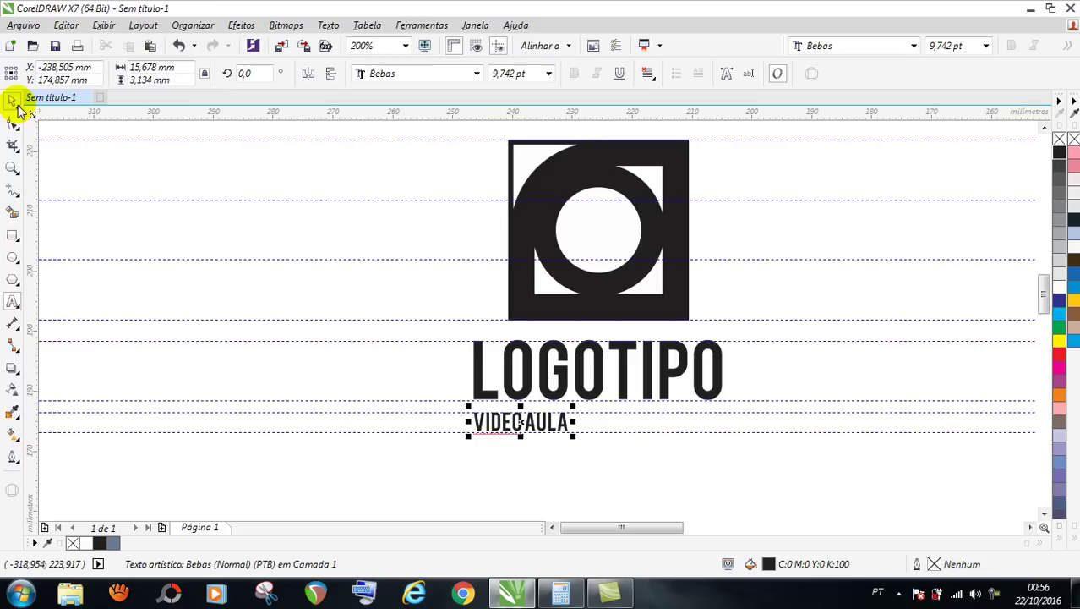
- Change the font of the VIDEOAULA text to DotumChe and set its height to 3.3 mm
left_click(914, 45)
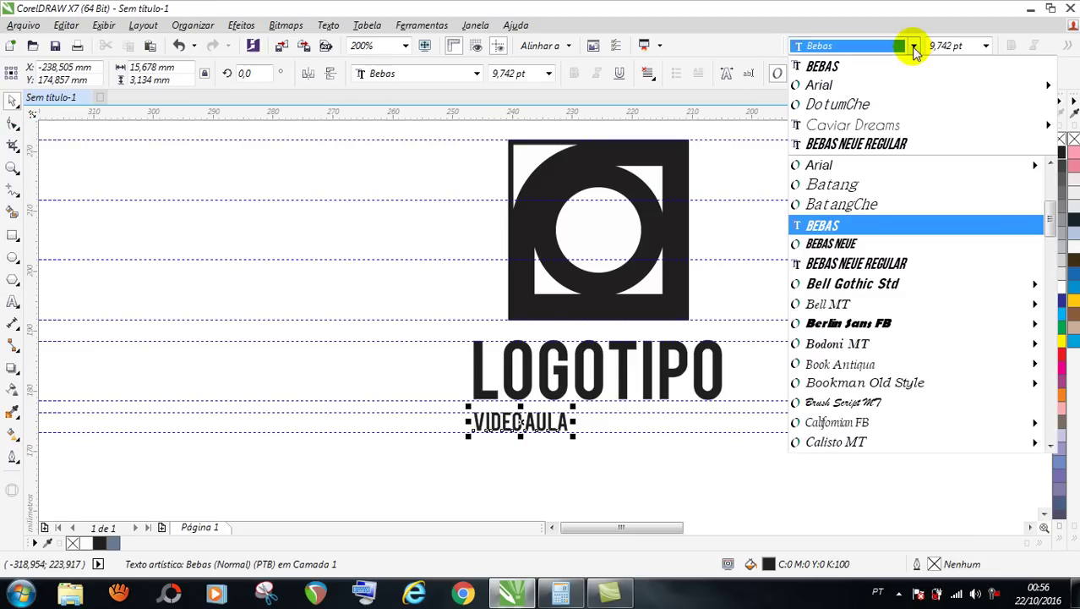
left_click(862, 105)
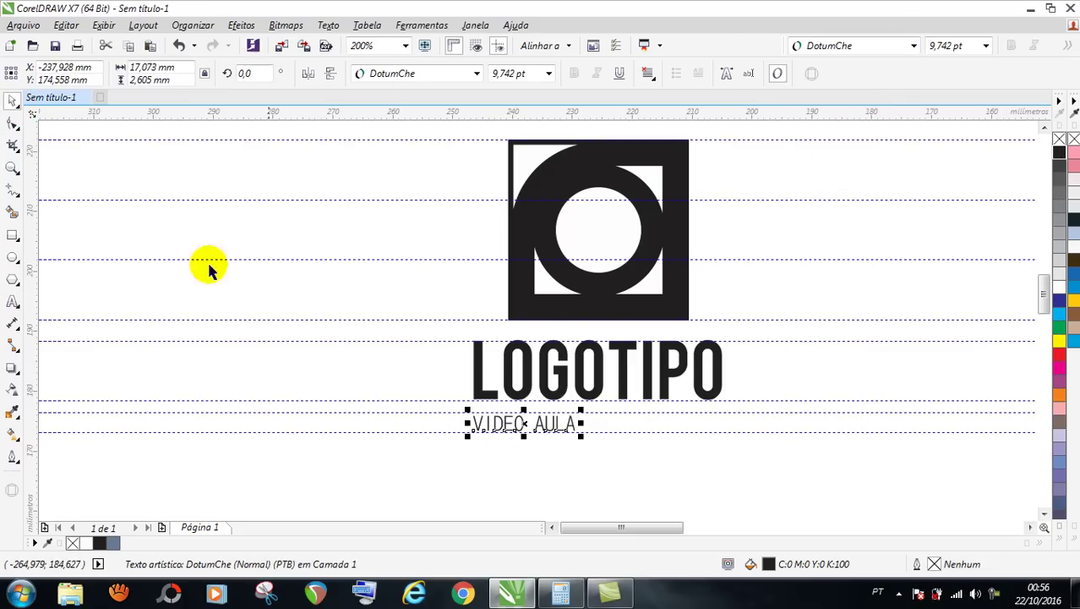
left_click_drag(153, 81, 120, 79)
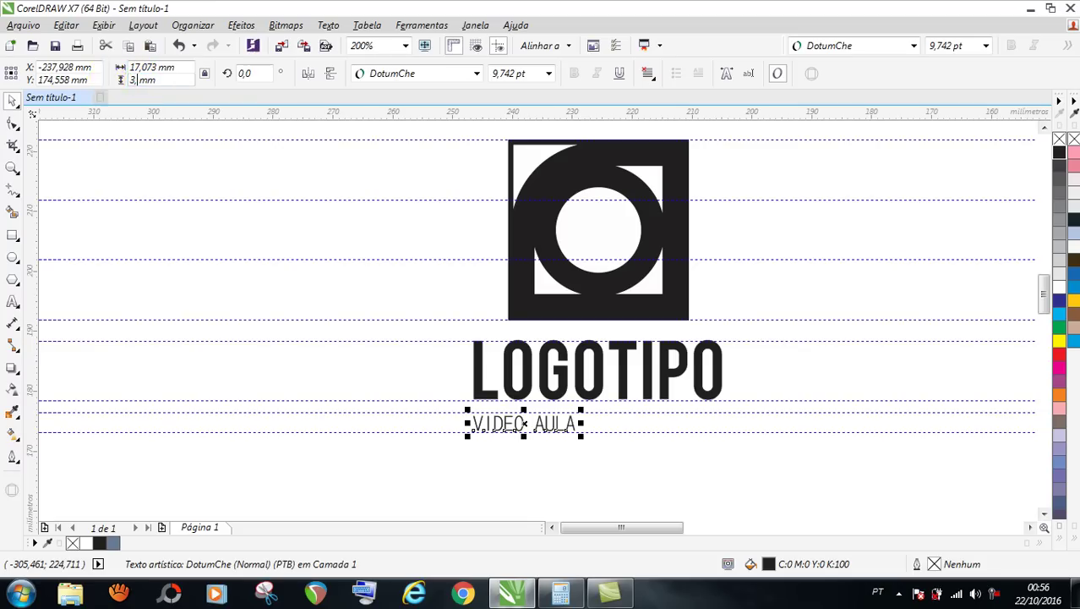
type("3,3")
key("Return")
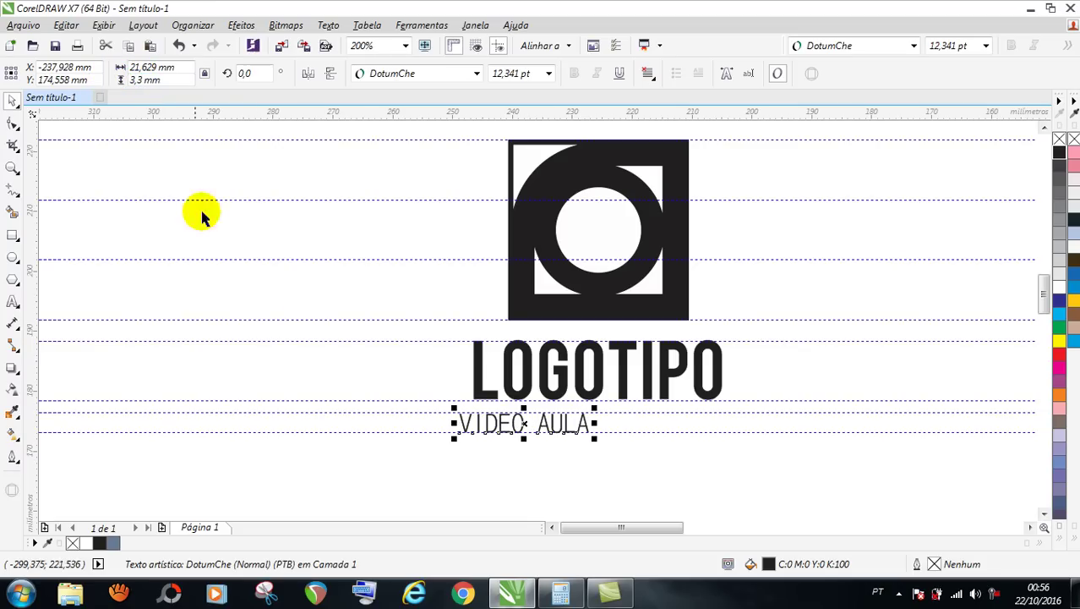
- Move the VIDEOAULA text slightly up to fit between the two lowest guidelines, and check its alignment with them
scroll(495, 438, "up", 2)
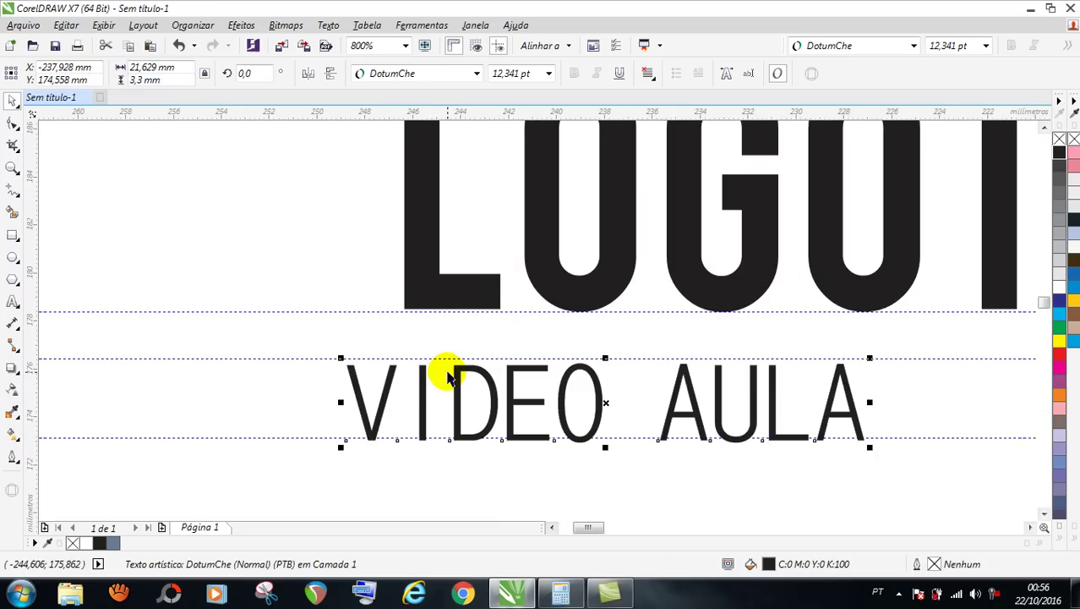
left_click_drag(455, 375, 453, 370)
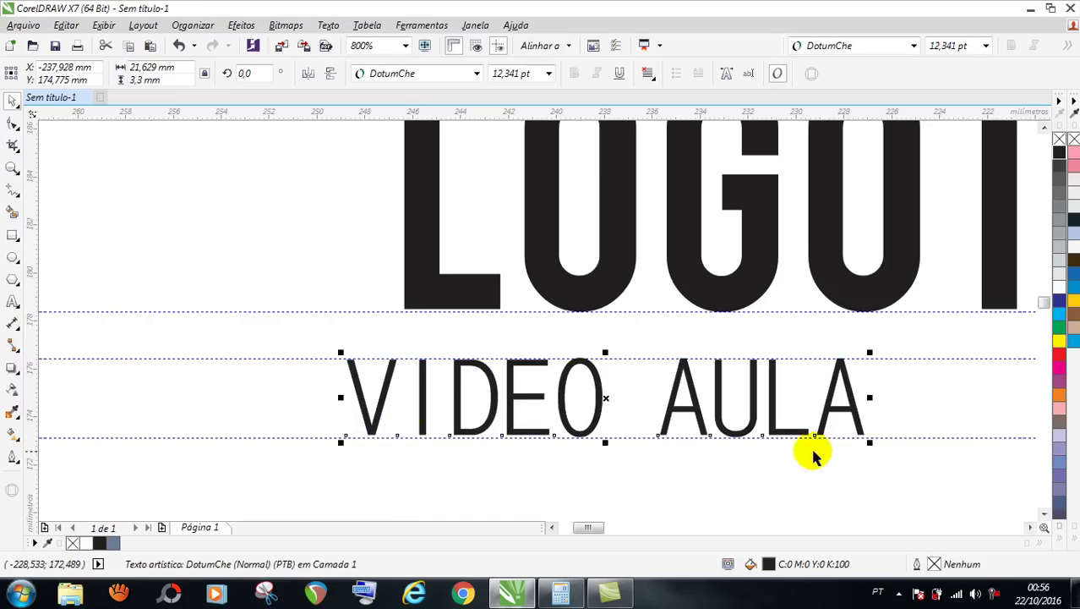
scroll(575, 429, "up", 1)
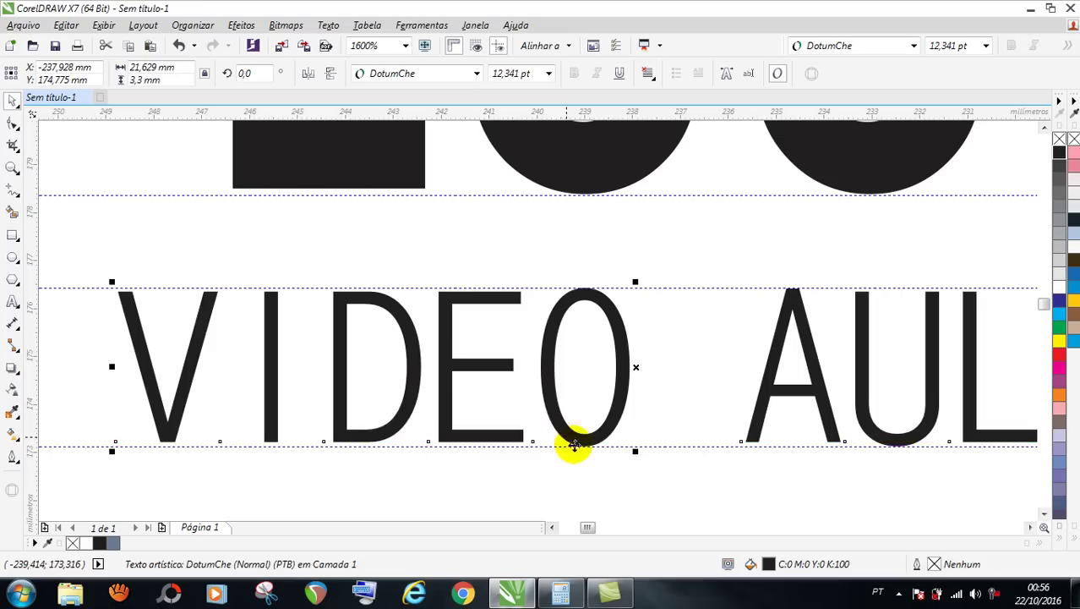
scroll(471, 417, "down", 1)
scroll(535, 415, "down", 1)
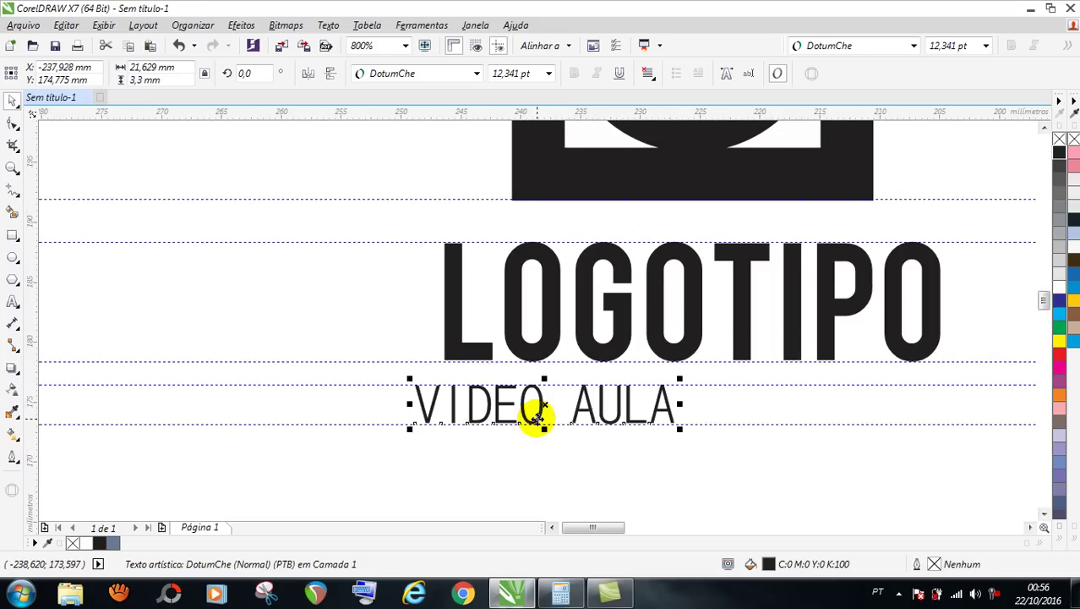
- Align the left edge of the VIDEOAULA text with that of the LOGOTIPO wordmark
left_click(454, 323, "shift")
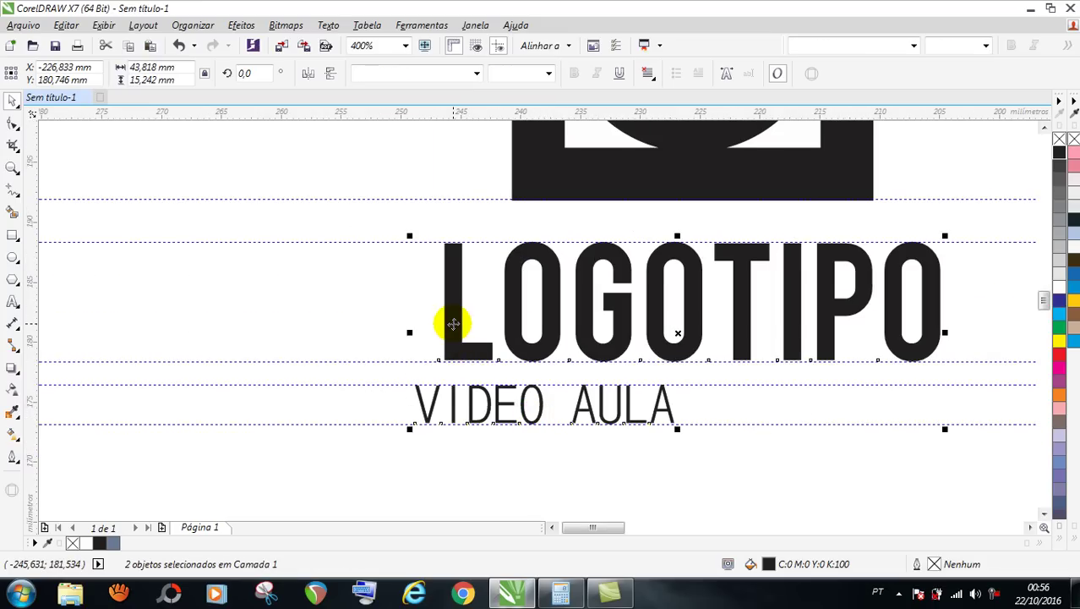
key("l")
left_click(706, 435)
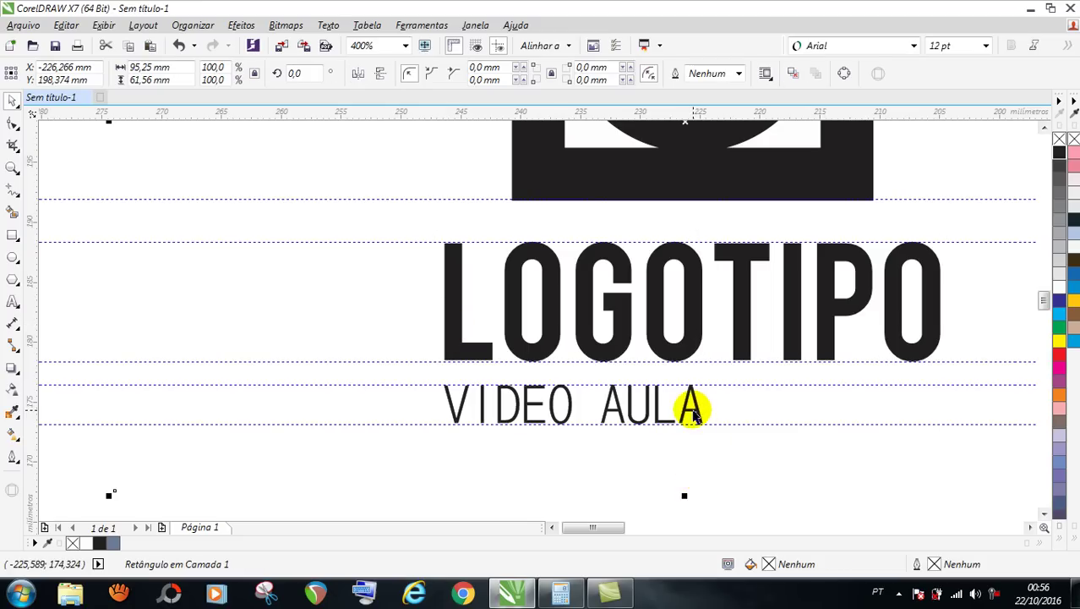
- Widen the letter spacing of the VIDEOAULA text to about 41 mm overall, matching the width of the LOGOTIPO wordmark
left_click(693, 412)
left_click(13, 124)
left_click_drag(708, 431, 997, 418)
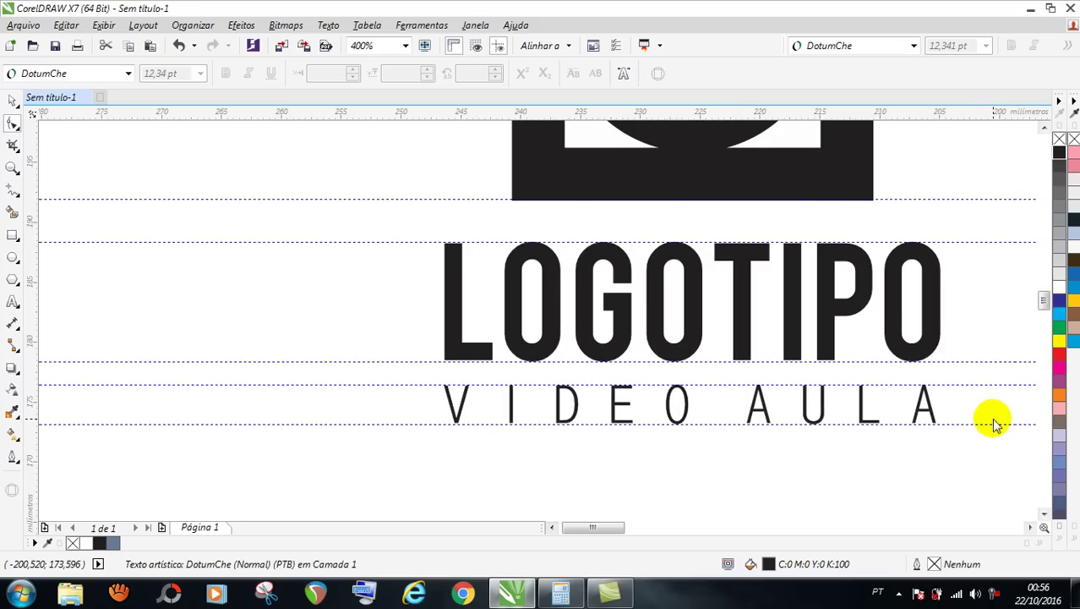
left_click(10, 99)
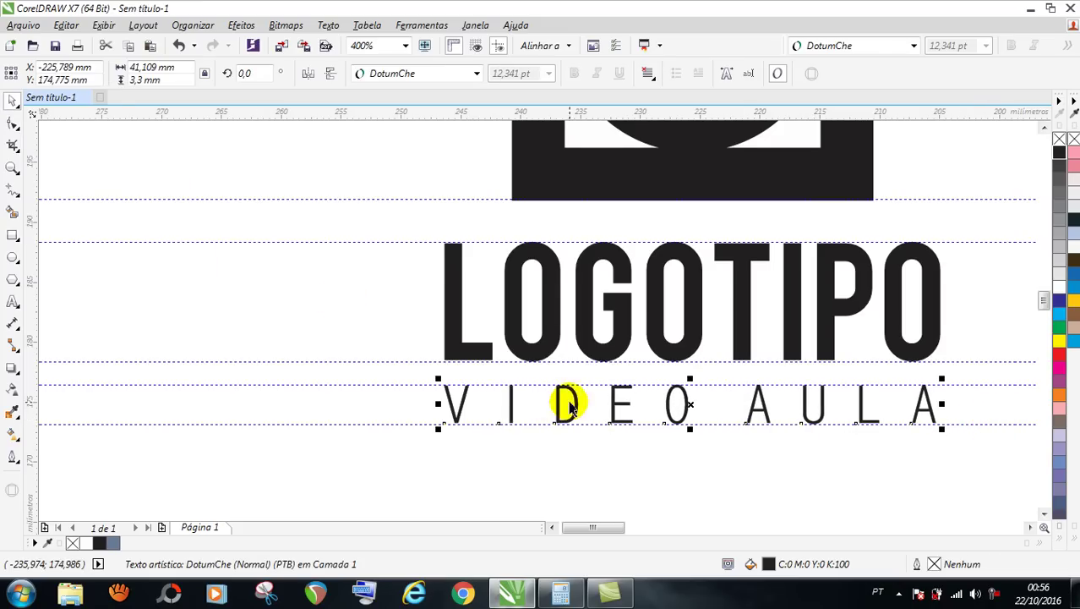
- Move the VIDEOAULA text closer to the wordmark and realign the two lowest guidelines with its upper and lower edges
scroll(566, 403, "up", 1)
left_click_drag(580, 398, 571, 379)
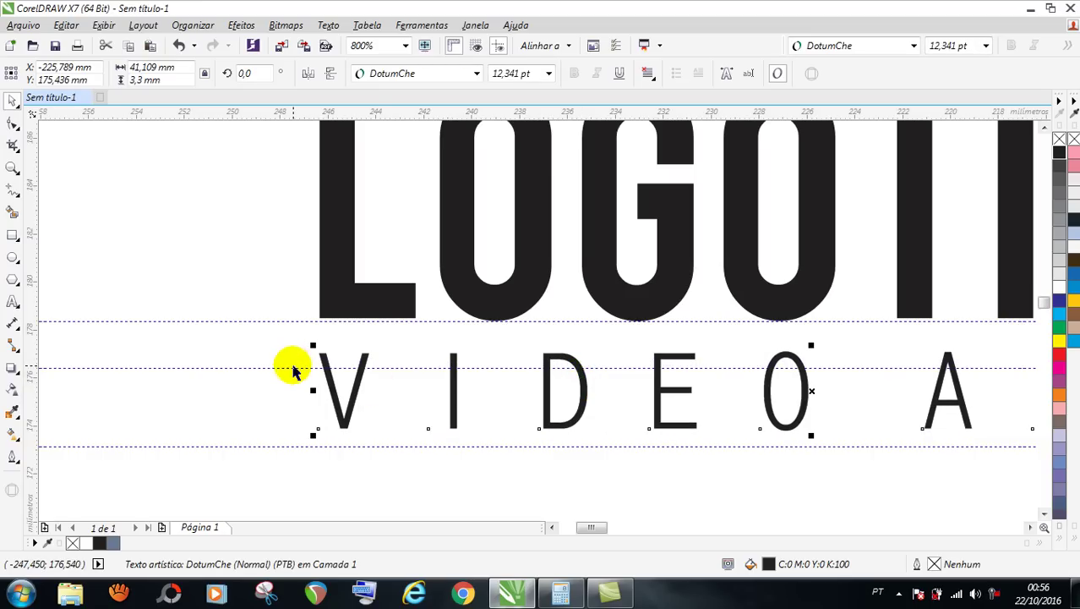
left_click_drag(293, 367, 293, 353)
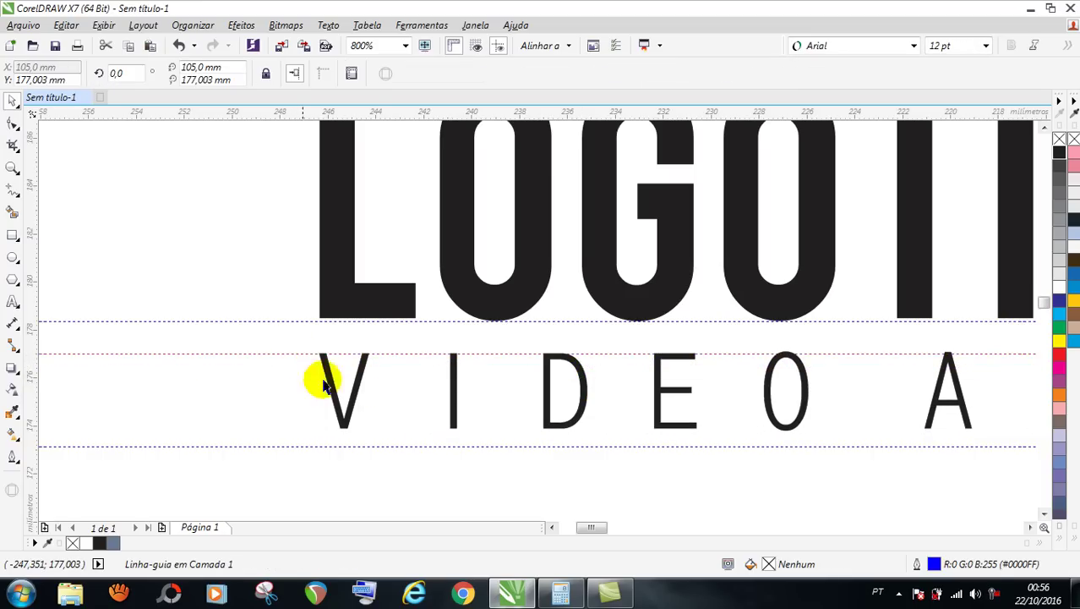
left_click(413, 441)
scroll(414, 433, "down", 2)
scroll(414, 433, "up", 2)
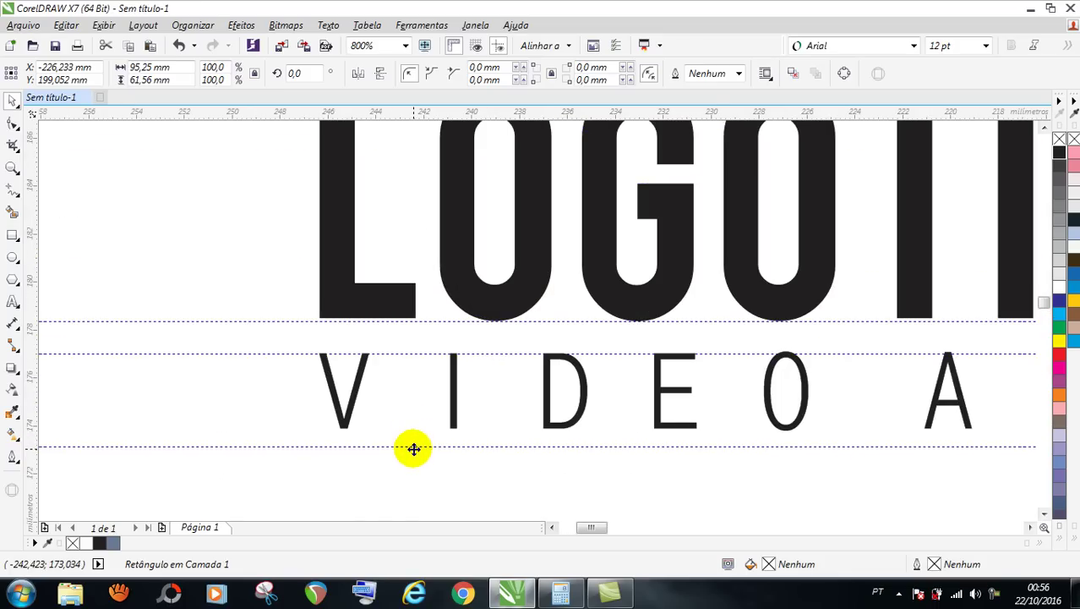
left_click_drag(410, 447, 414, 428)
scroll(414, 431, "down", 2)
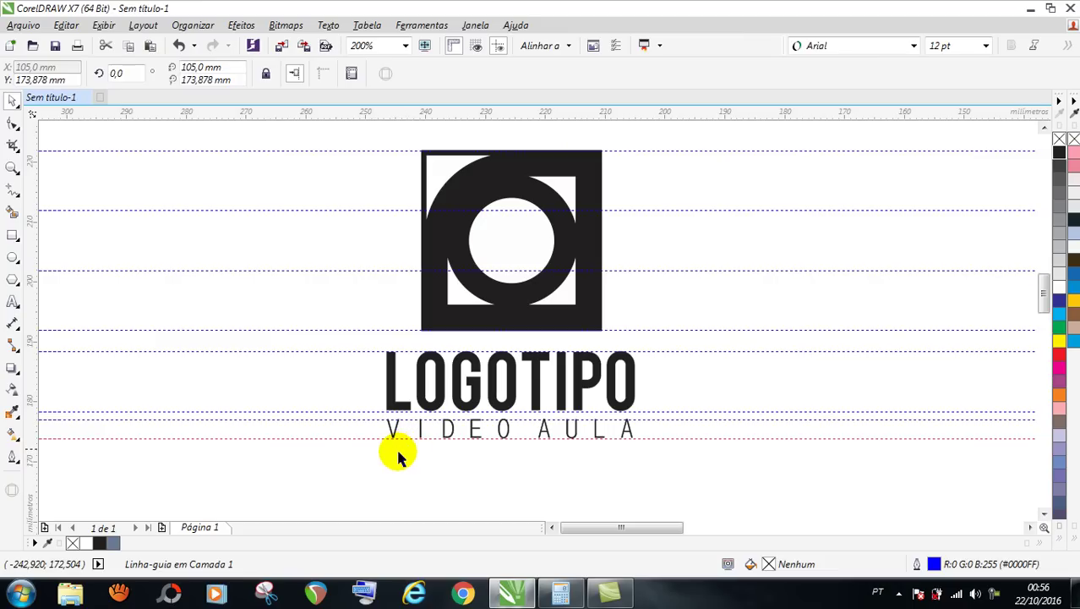
left_click(396, 451)
- Group the four shapes of the square symbol
scroll(396, 452, "down", 1)
left_click_drag(348, 224, 549, 501)
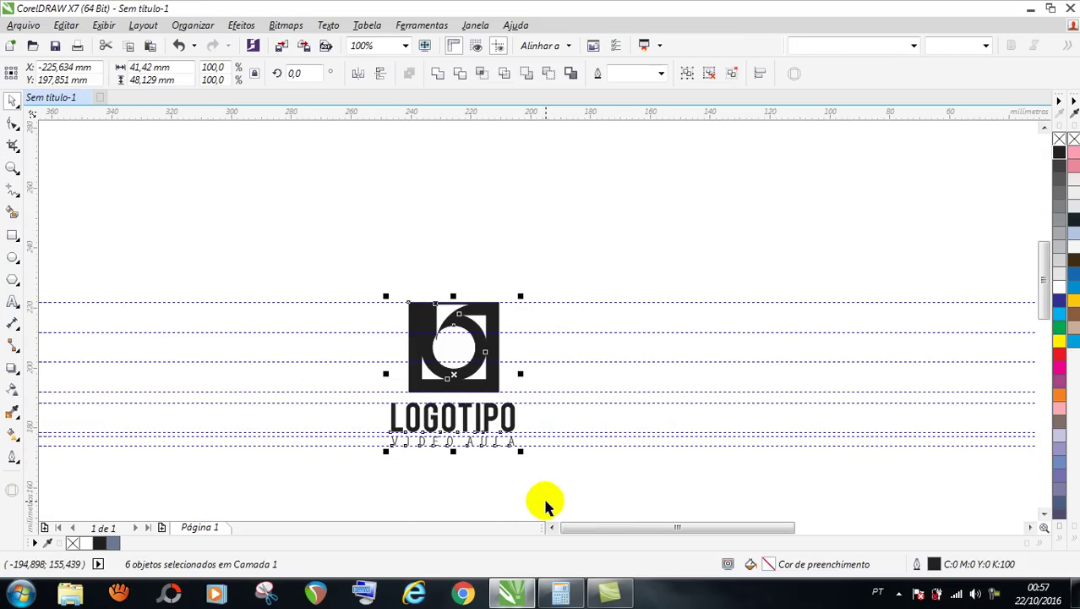
left_click_drag(362, 246, 543, 404)
key("ctrl+g")
left_click_drag(357, 242, 561, 463)
left_click(372, 241)
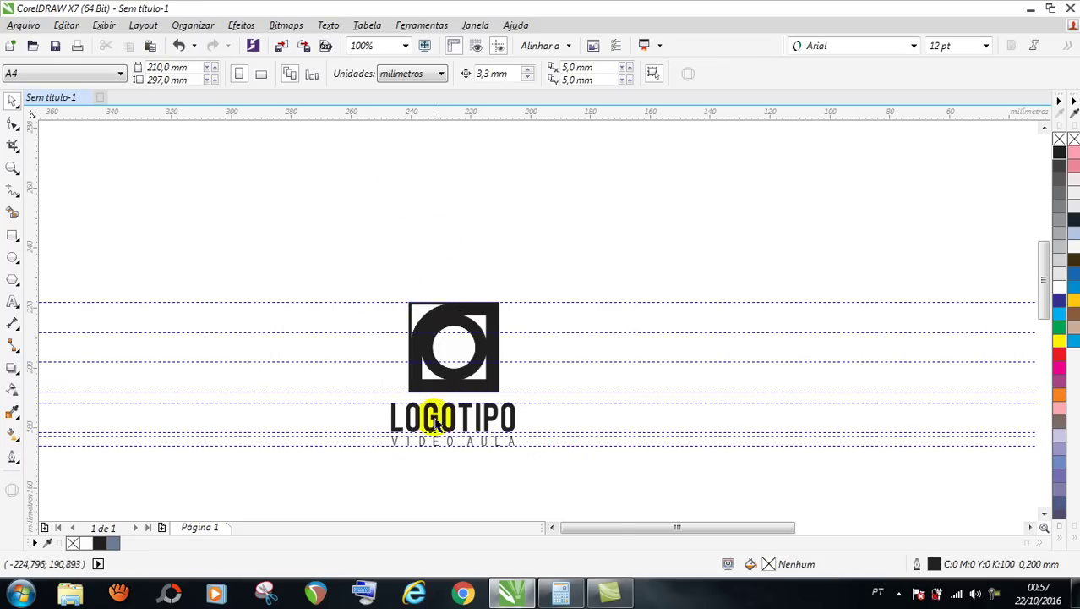
- Centre the outline-free frame rectangle horizontally on the grouped symbol
scroll(431, 383, "up", 1)
scroll(431, 382, "down", 1)
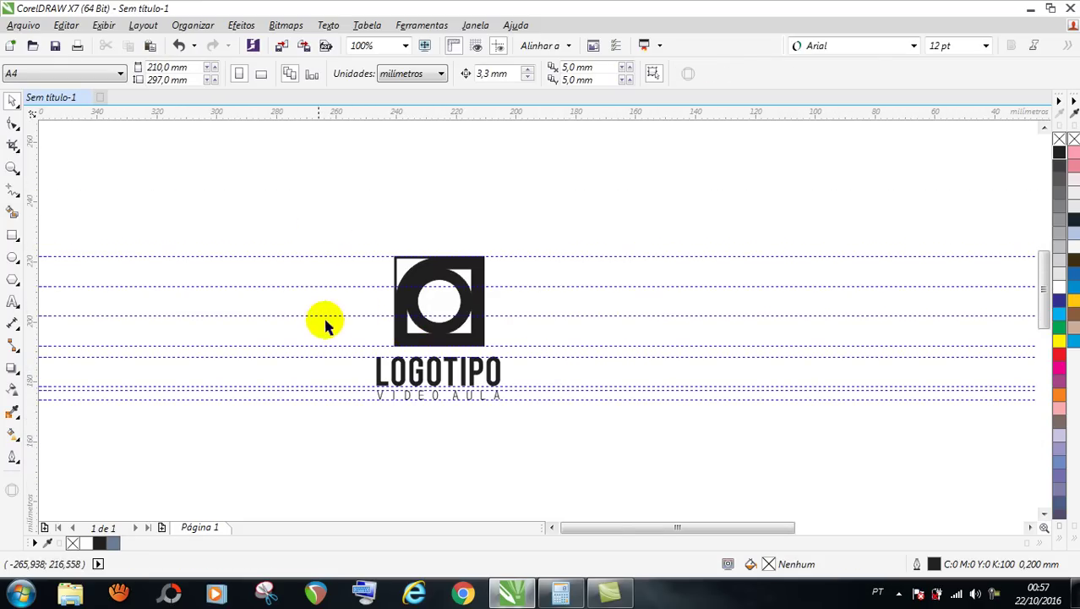
left_click(345, 304)
left_click(402, 279, "shift")
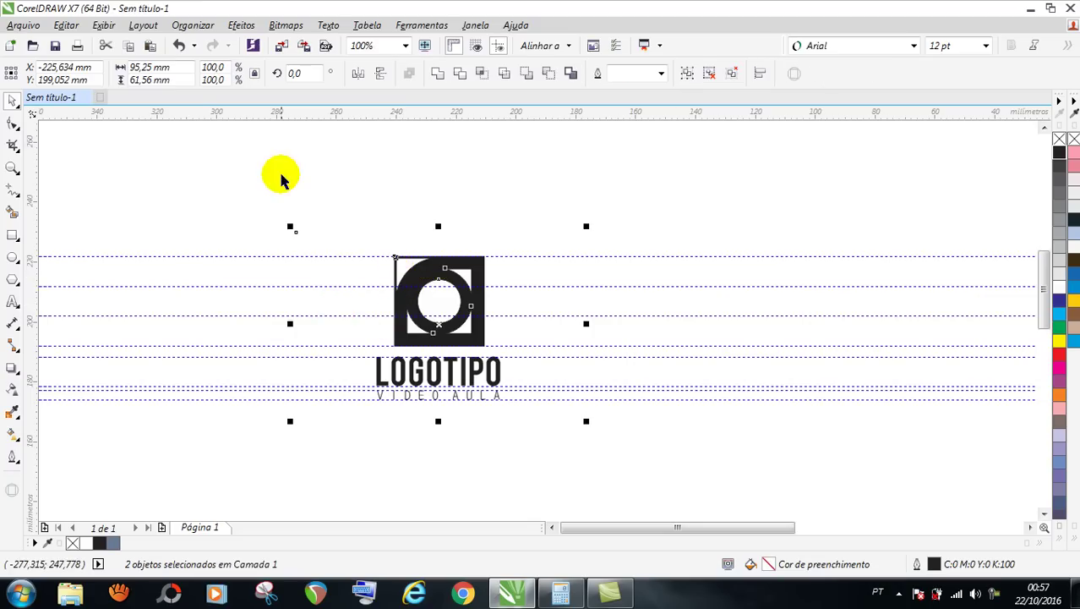
left_click(116, 188)
- Fit all objects in the view and preview the logo in full screen
double_click(14, 168)
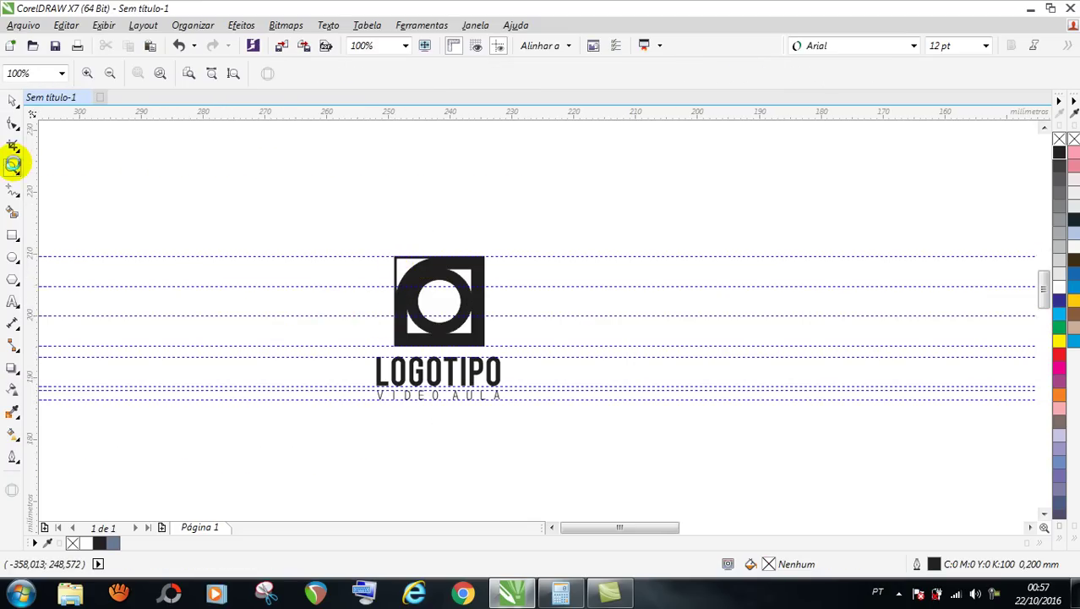
left_click(424, 48)
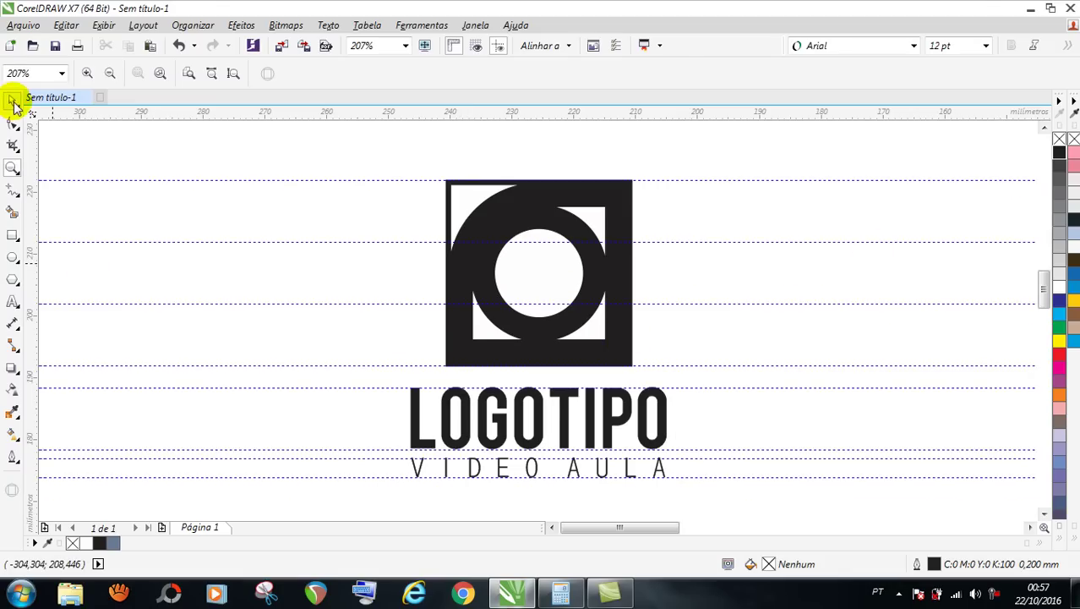
left_click(12, 100)
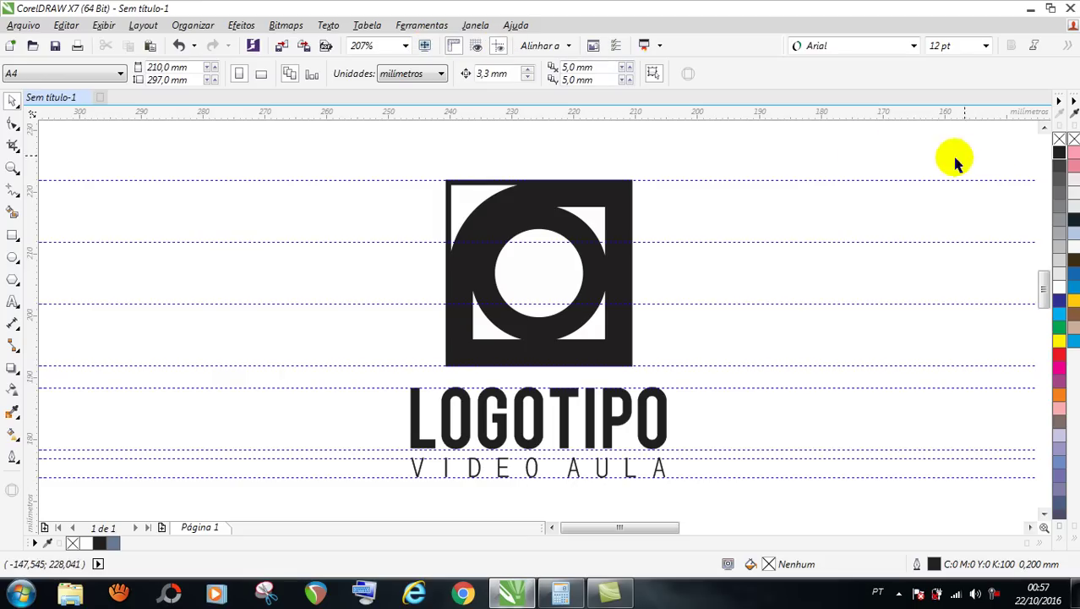
- Open the object manager and expand the contents of Camada 1
left_click(194, 24)
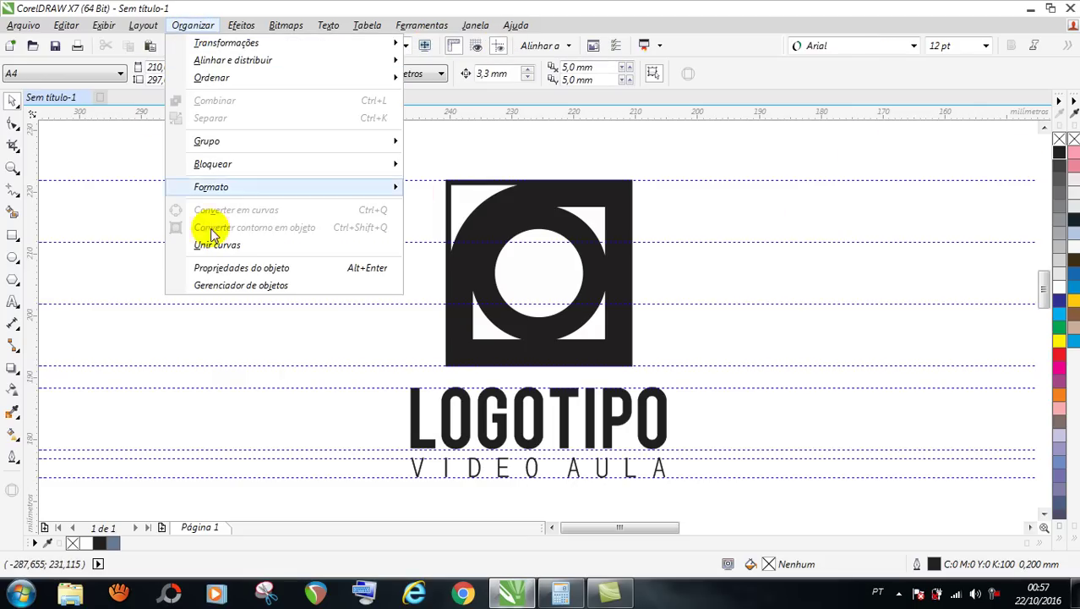
left_click(228, 288)
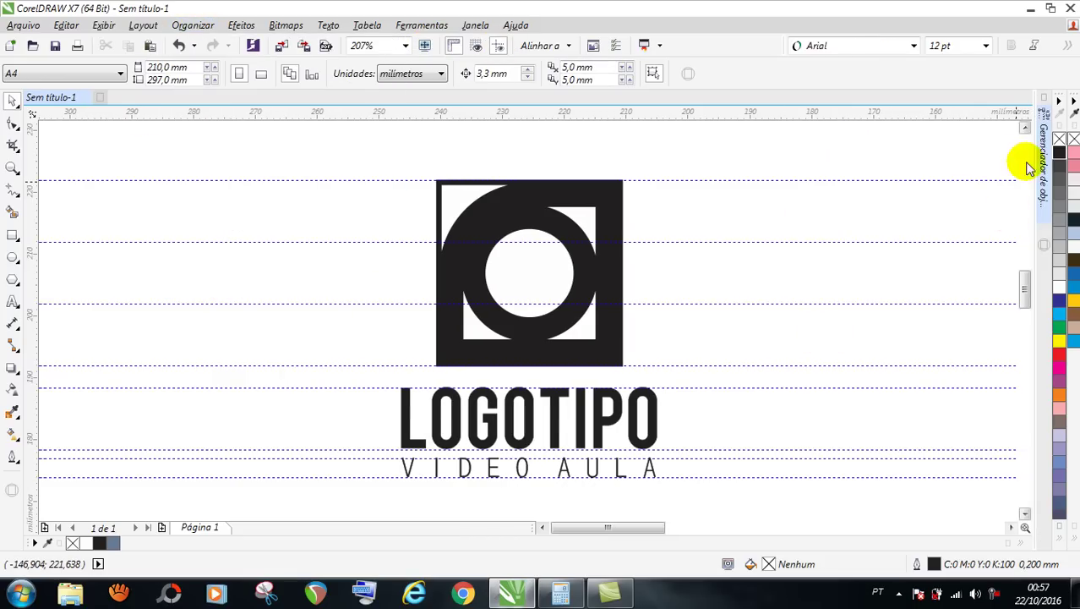
left_click(1046, 182)
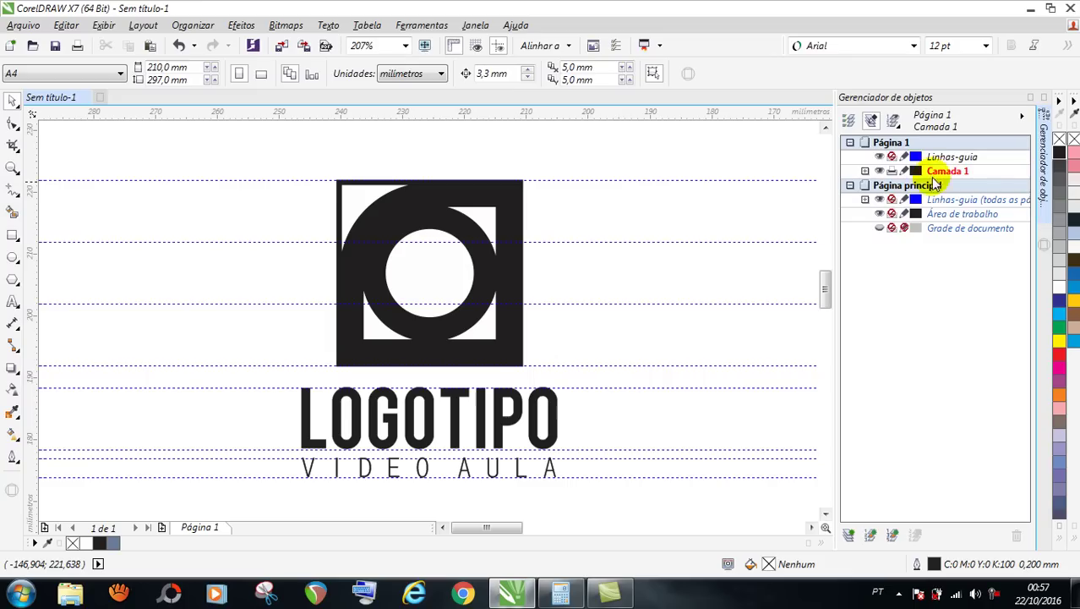
left_click(866, 172)
left_click(865, 171)
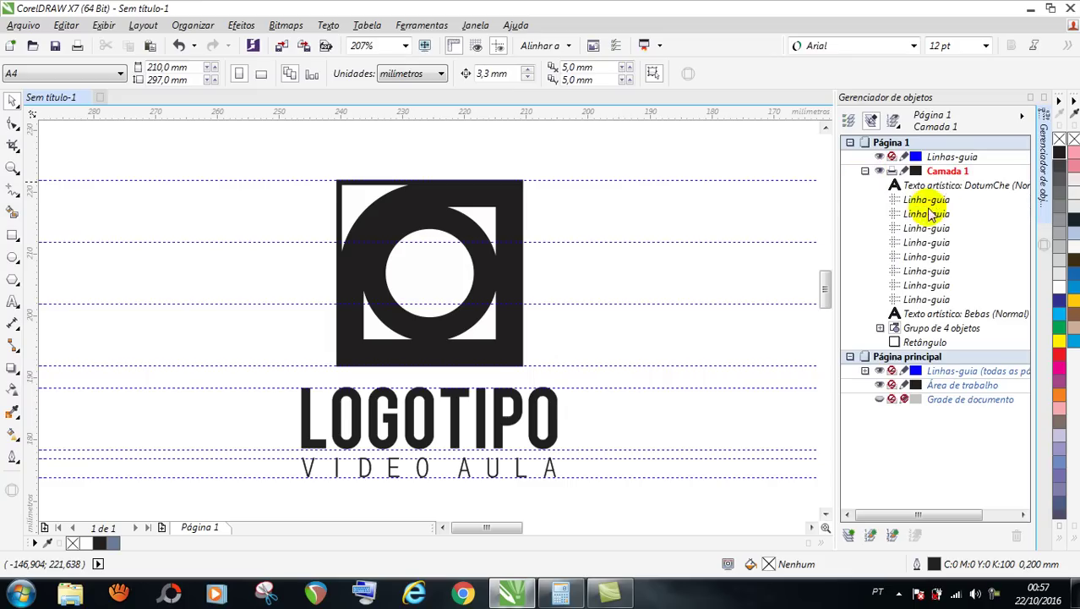
- Move all eight guidelines from Camada 1 to the Linhas-guia layer of Página principal and collapse the object manager
left_click(898, 199)
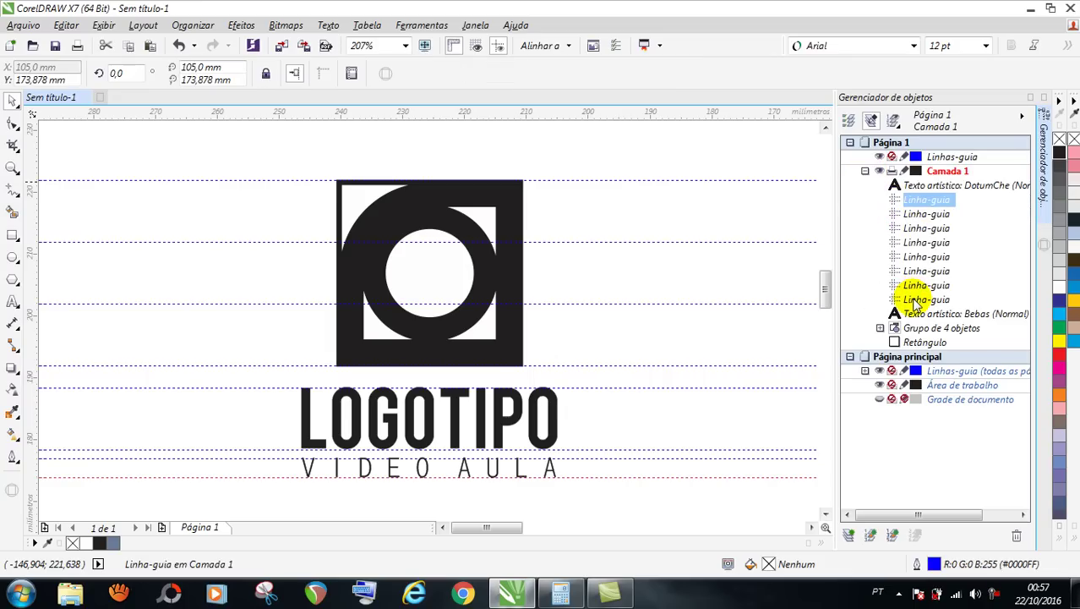
left_click(916, 300, "shift")
left_click_drag(924, 234, 931, 374)
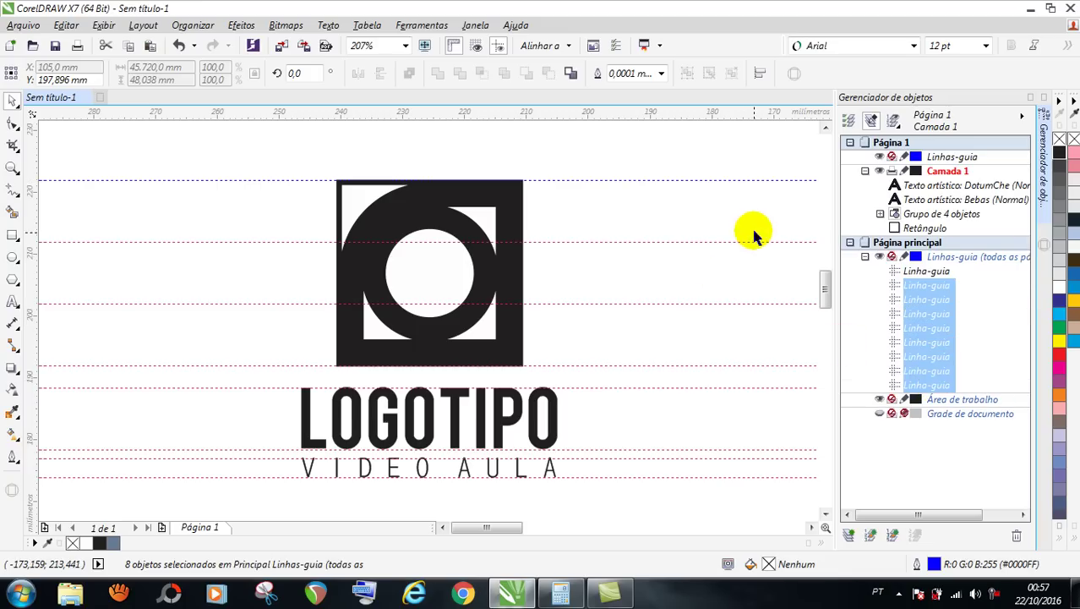
left_click(796, 163)
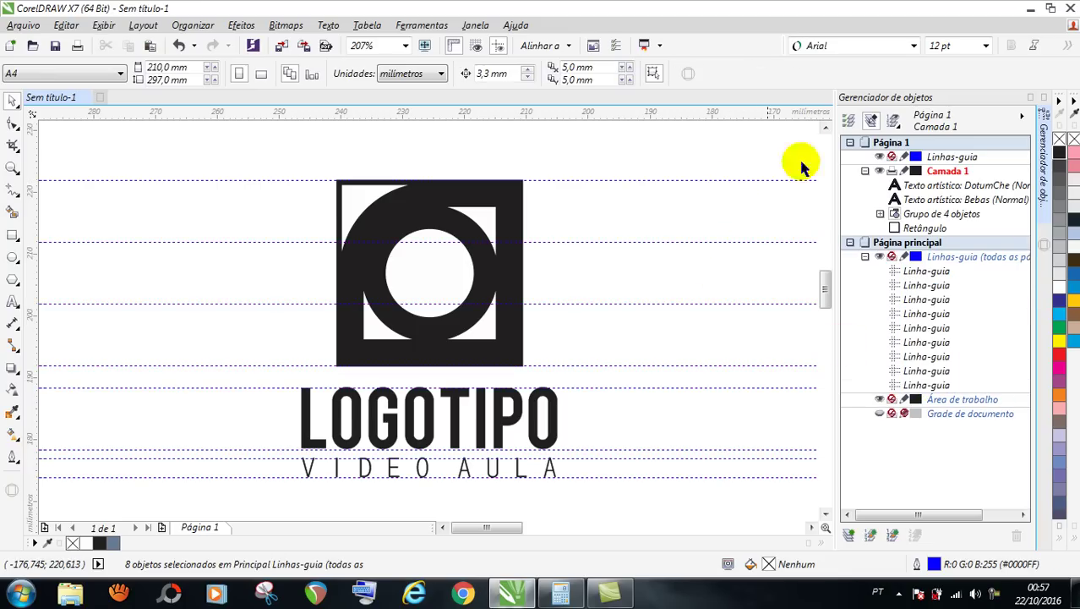
left_click(1031, 99)
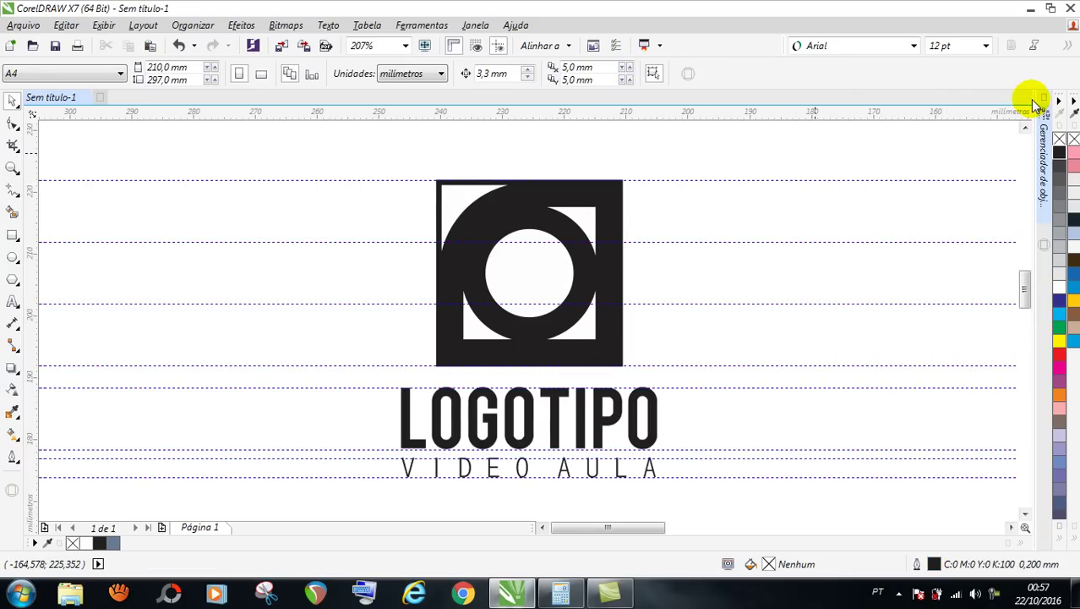
- Check the logo in full-screen preview without its guidelines, and return to editing
left_click(425, 45)
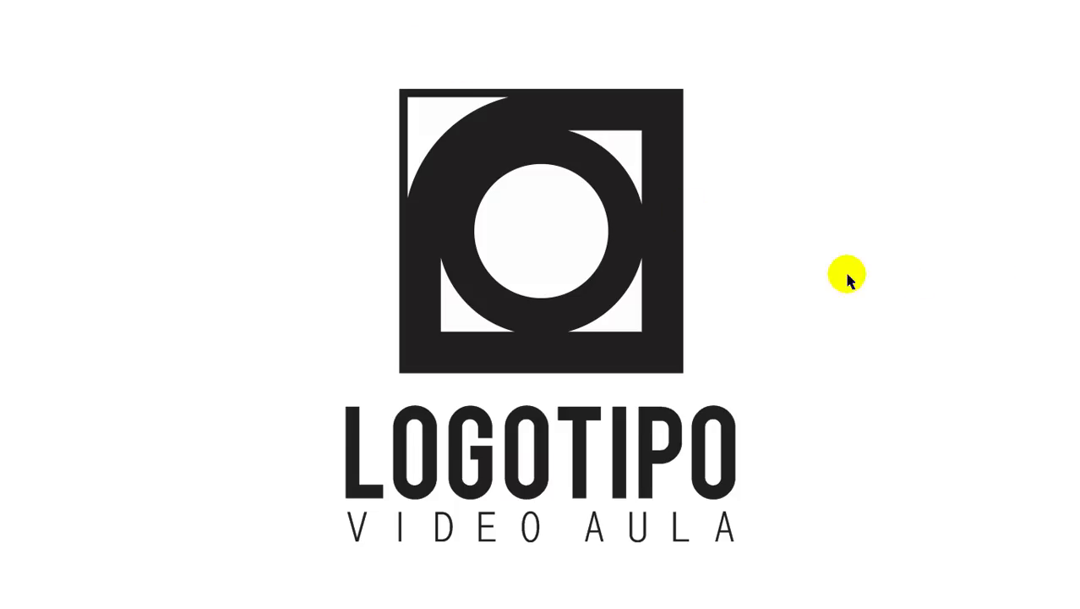
left_click(503, 292)
left_click(12, 100)
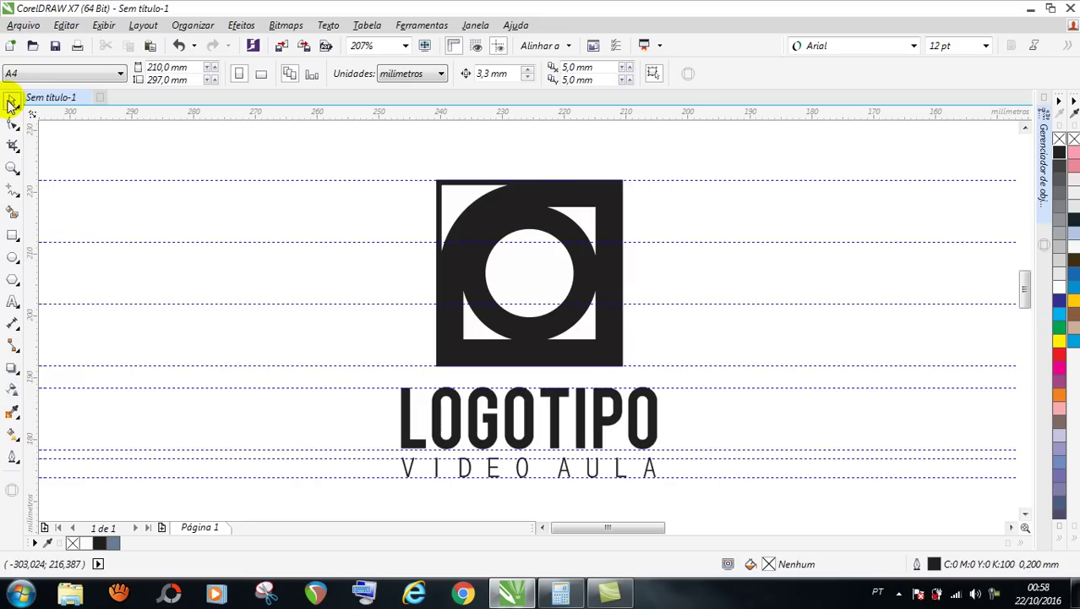
- Scale the symbol and both texts down together around their centre until the symbol is about 13 mm wide
left_click(301, 150)
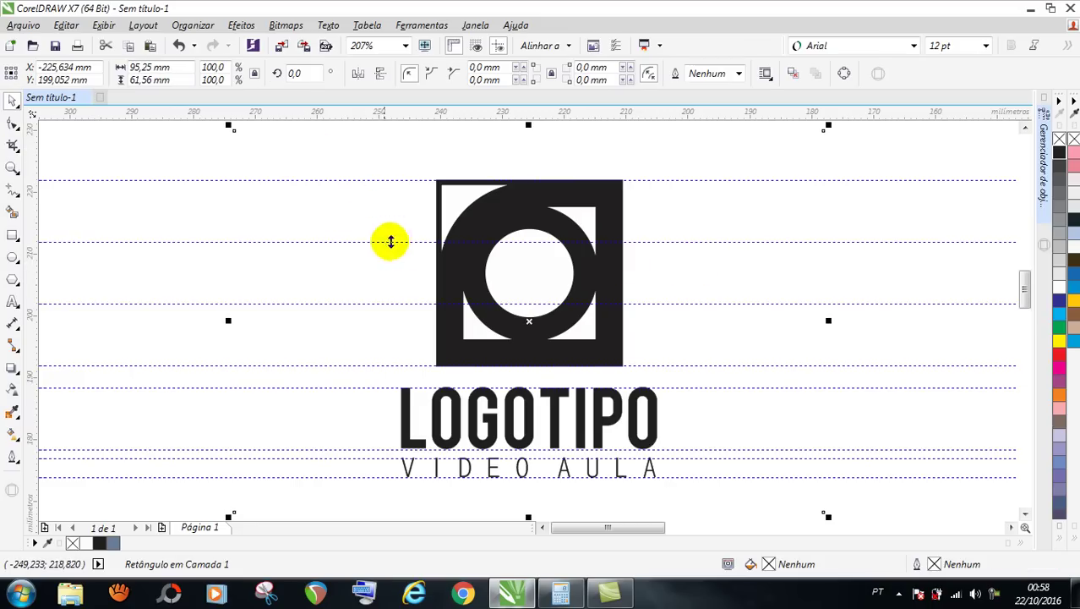
scroll(381, 224, "down", 3)
left_click(301, 191)
left_click_drag(301, 190, 486, 331)
- Preview the reduced logo in full screen to judge its legibility at small size
double_click(12, 167)
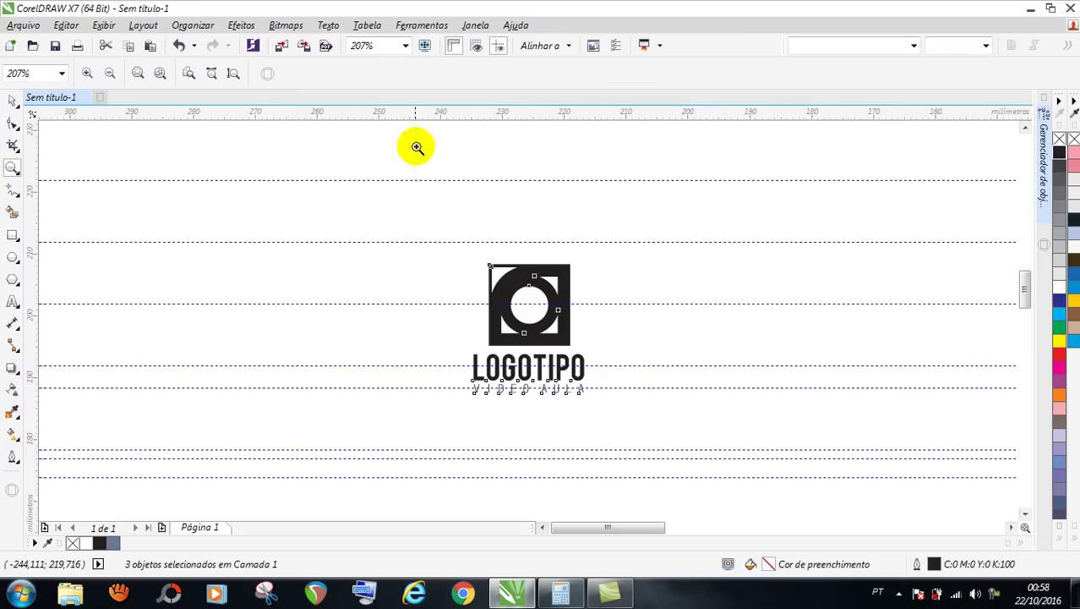
left_click(425, 45)
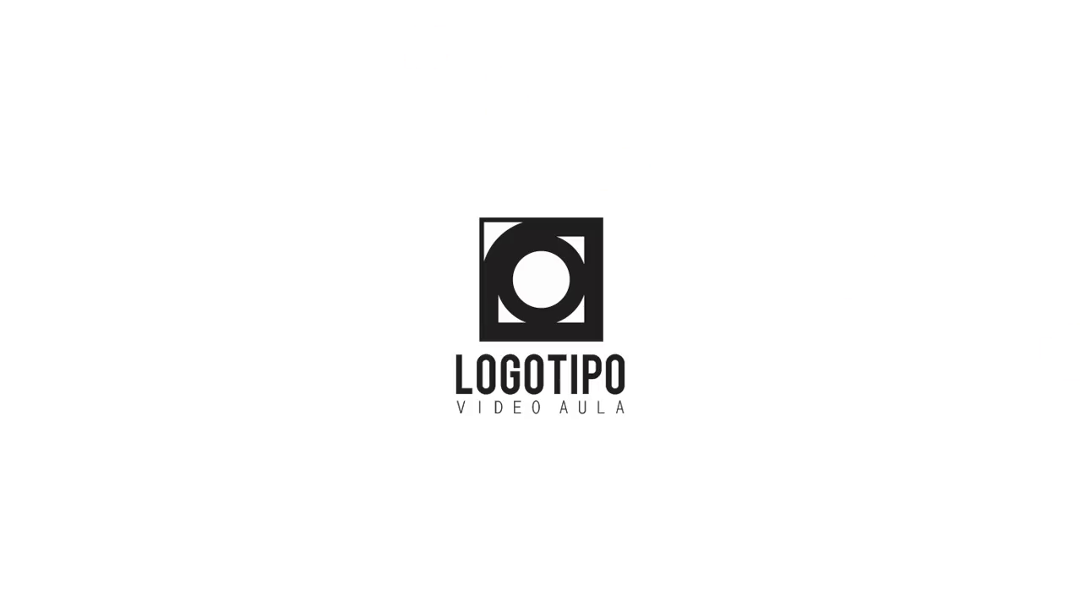